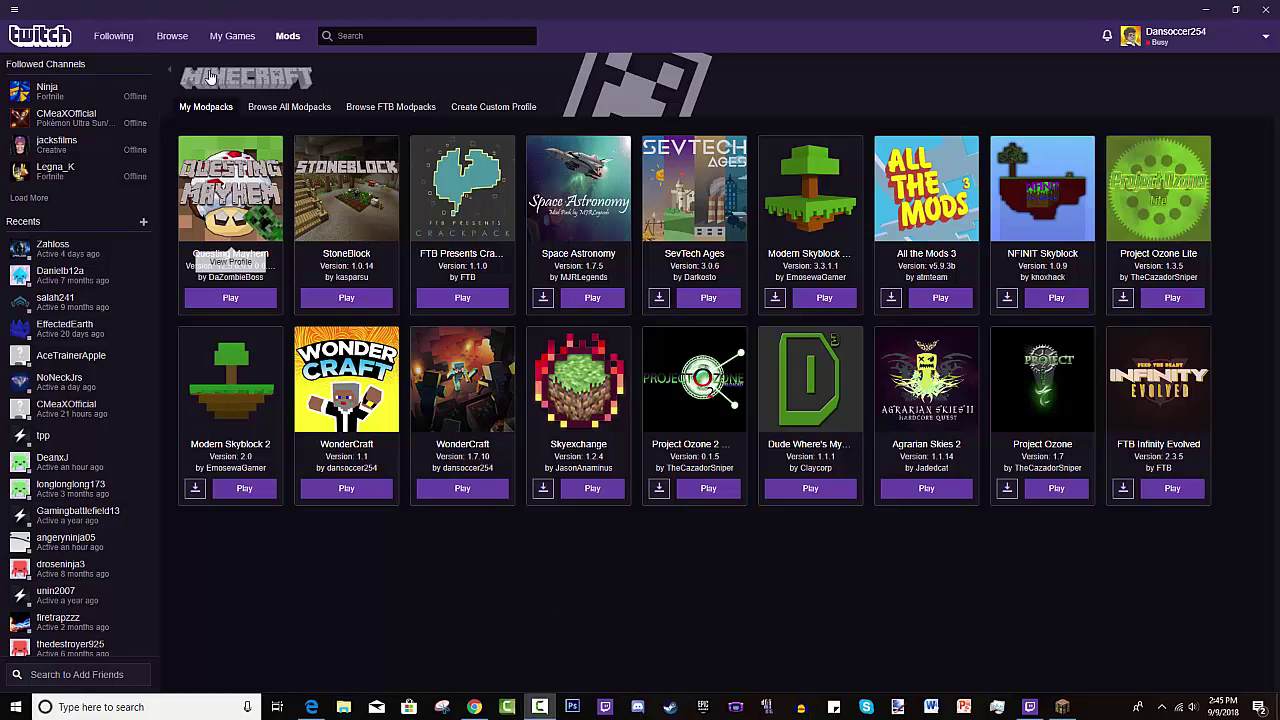
Open the Questing Mayhem modpack and show its Overview describing 82 mods and 800+ quests
click(225, 200)
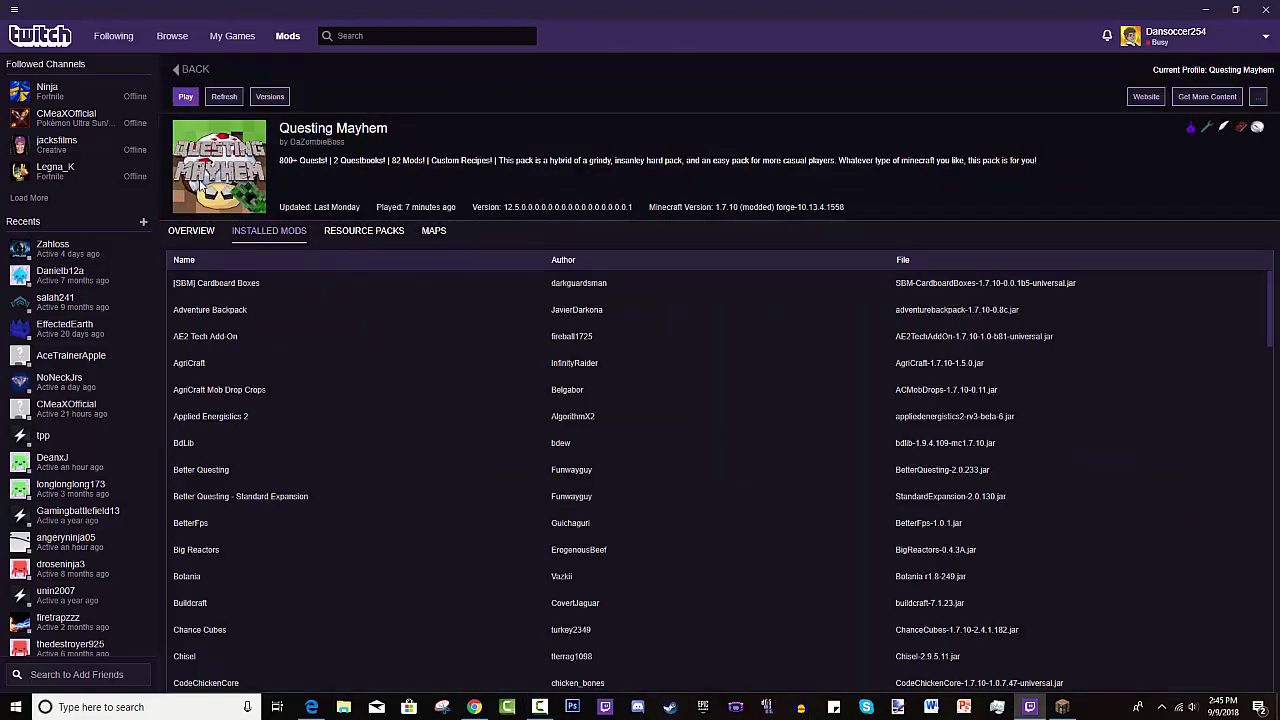
click(190, 231)
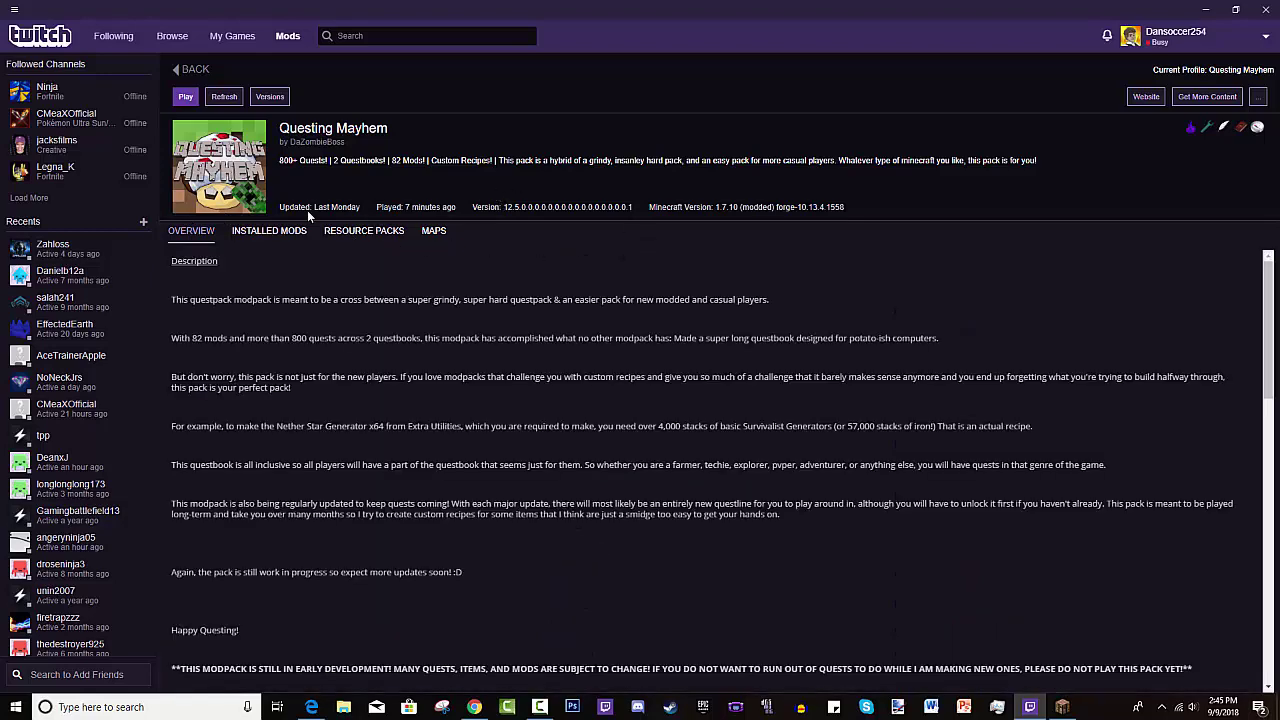
click(195, 72)
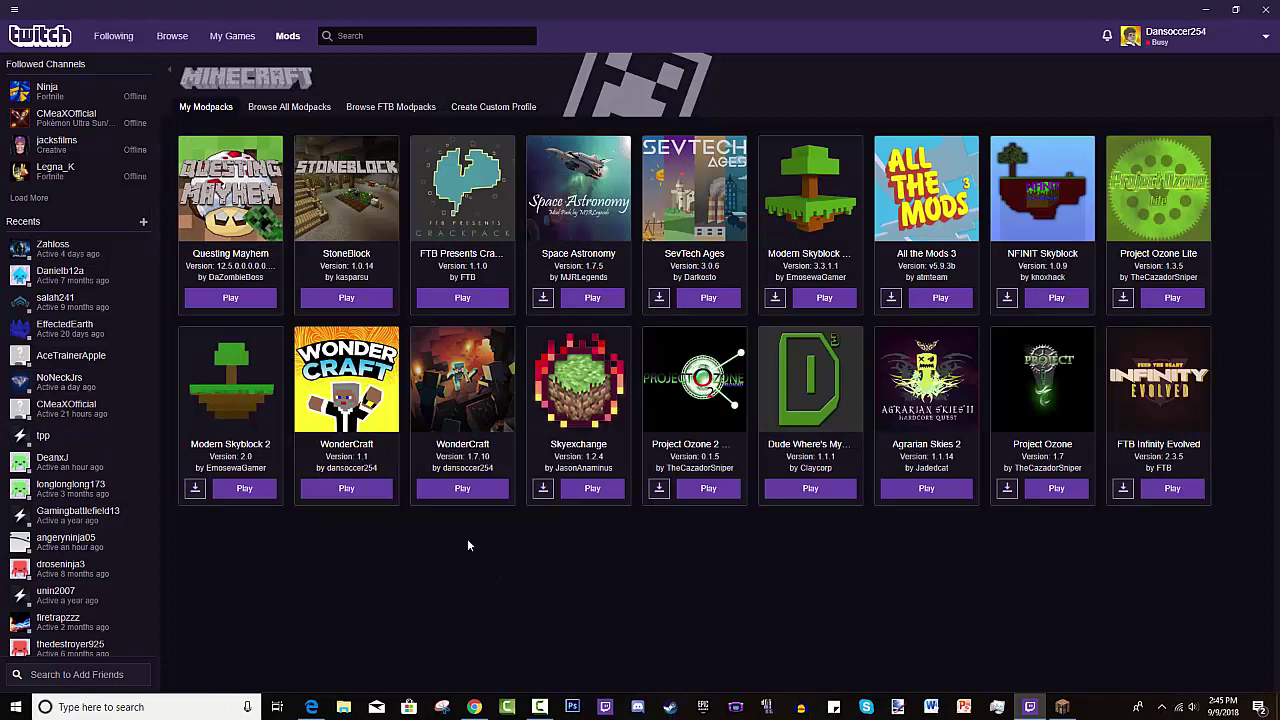
click(215, 245)
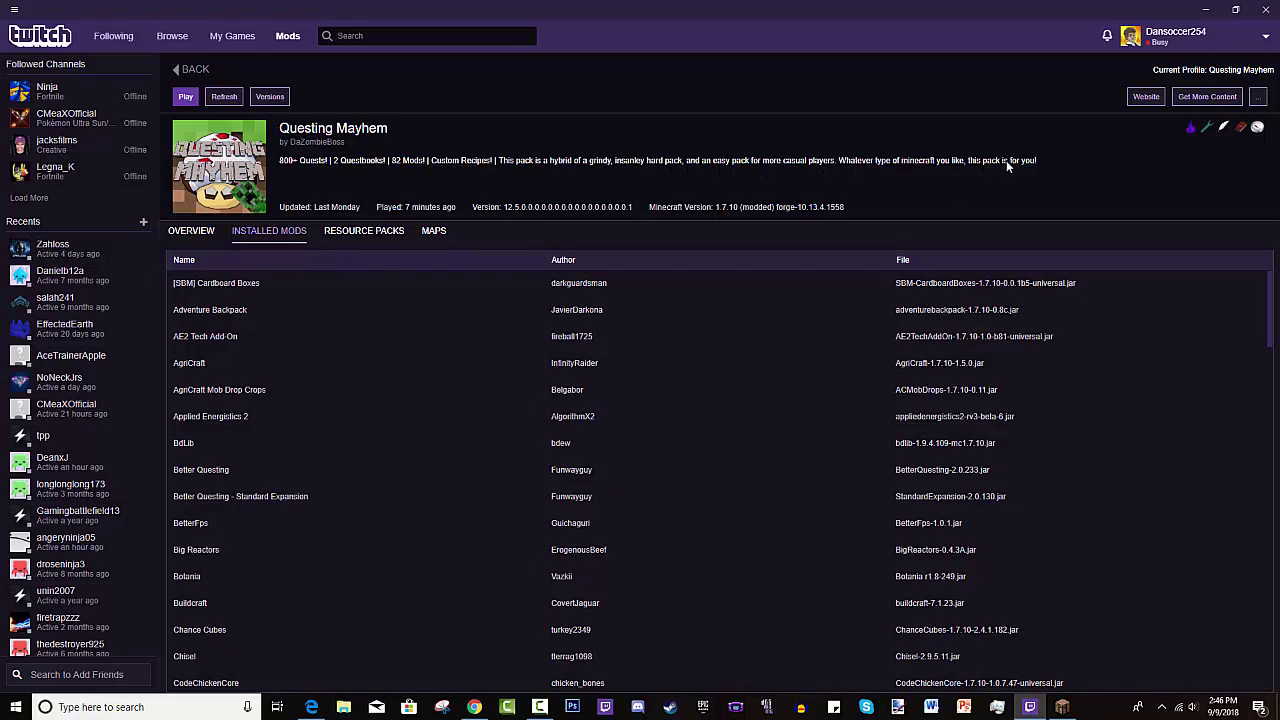
click(206, 236)
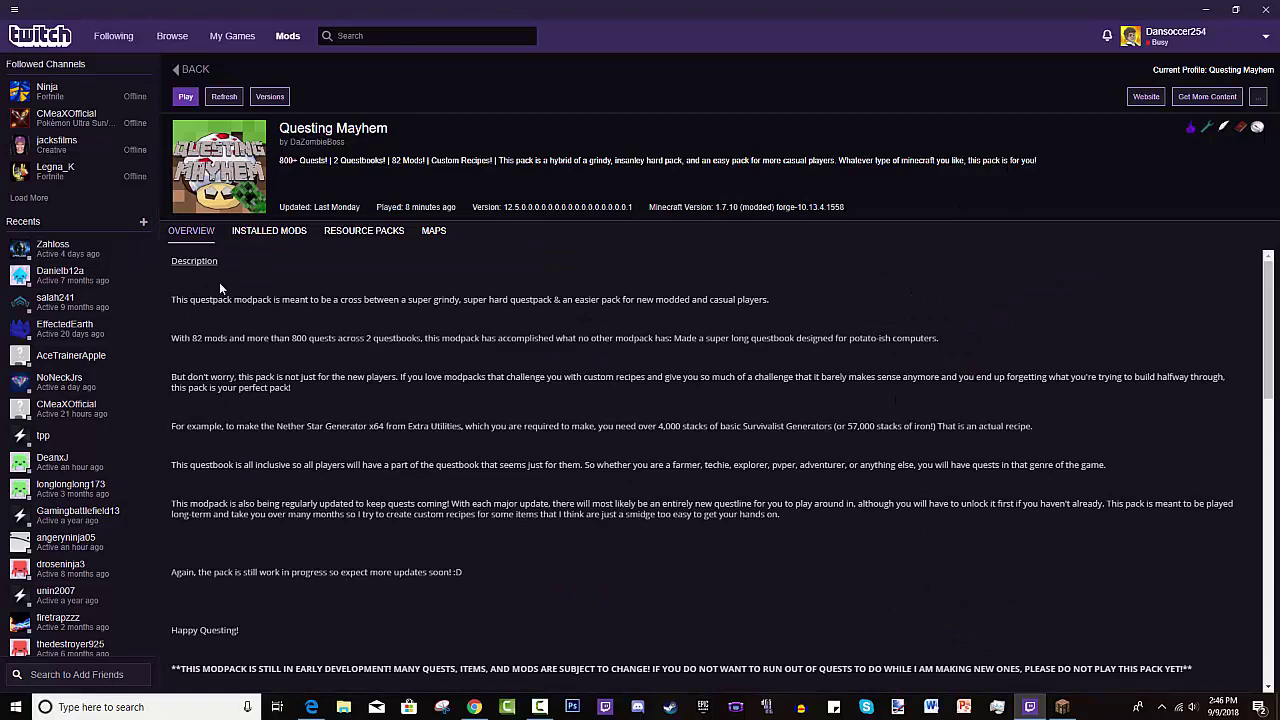
scroll(270, 314, down, 1)
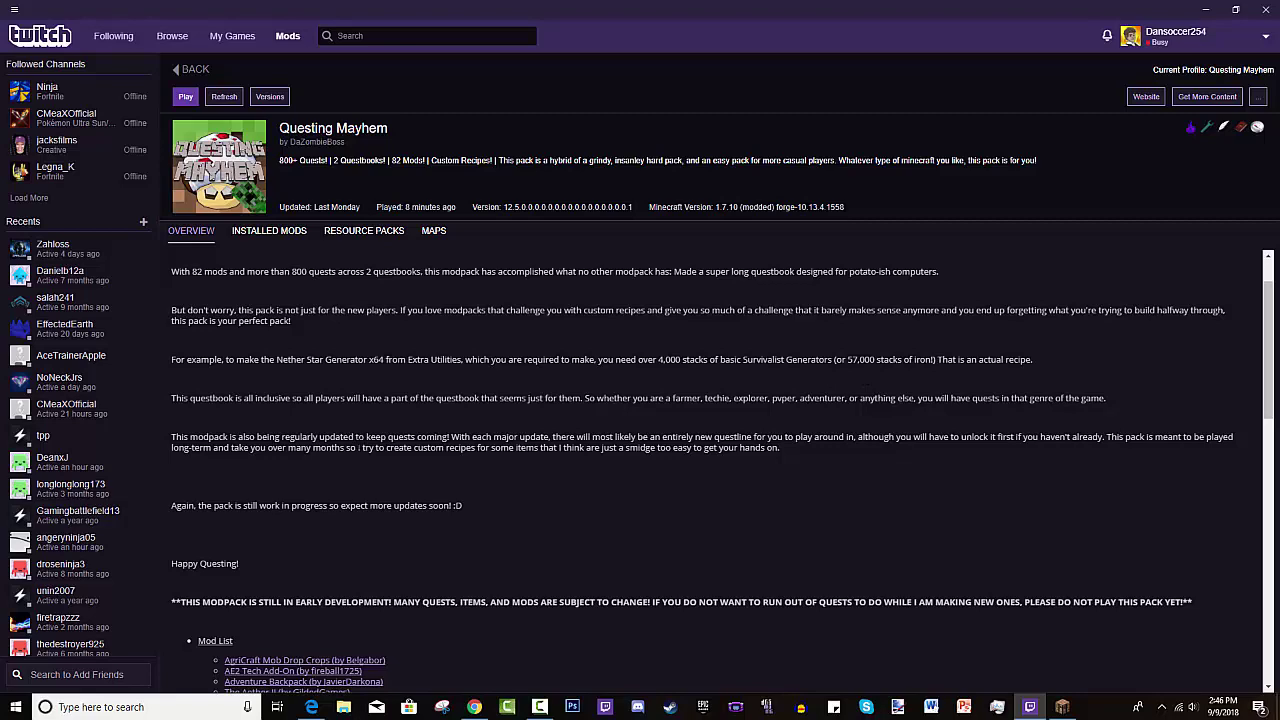
scroll(356, 440, down, 3)
scroll(450, 412, down, 10)
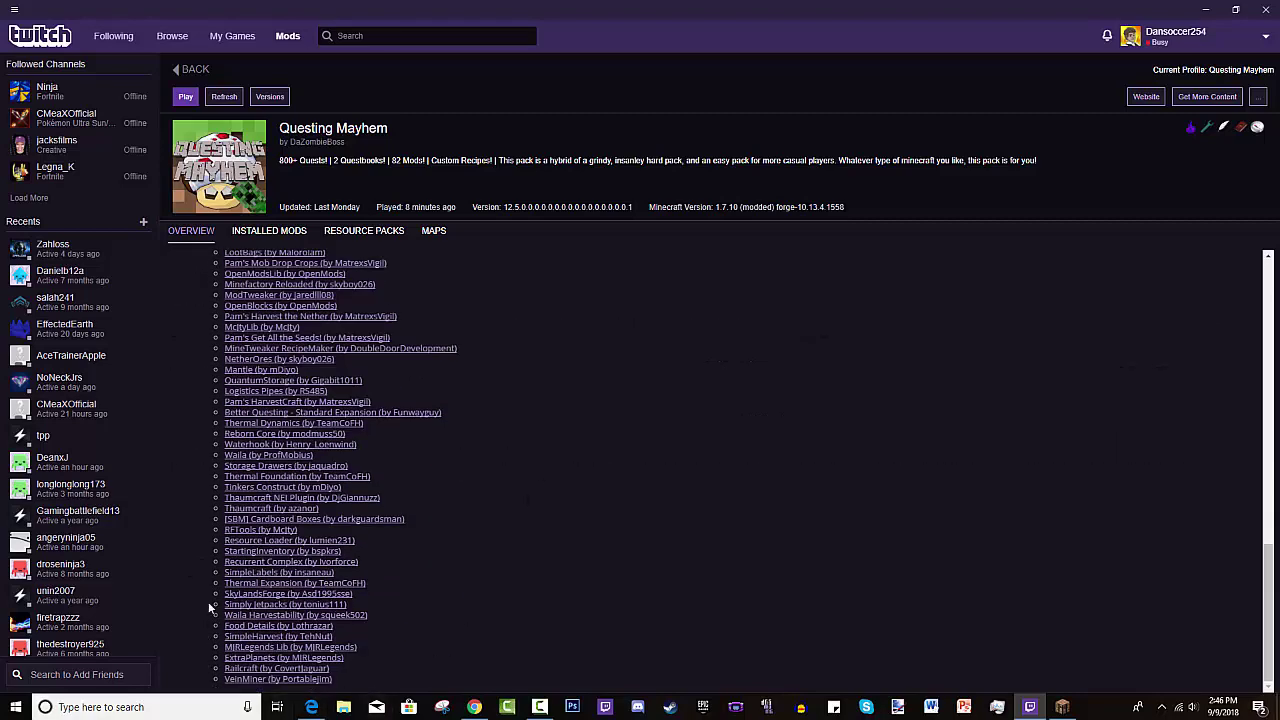
scroll(225, 594, up, 6)
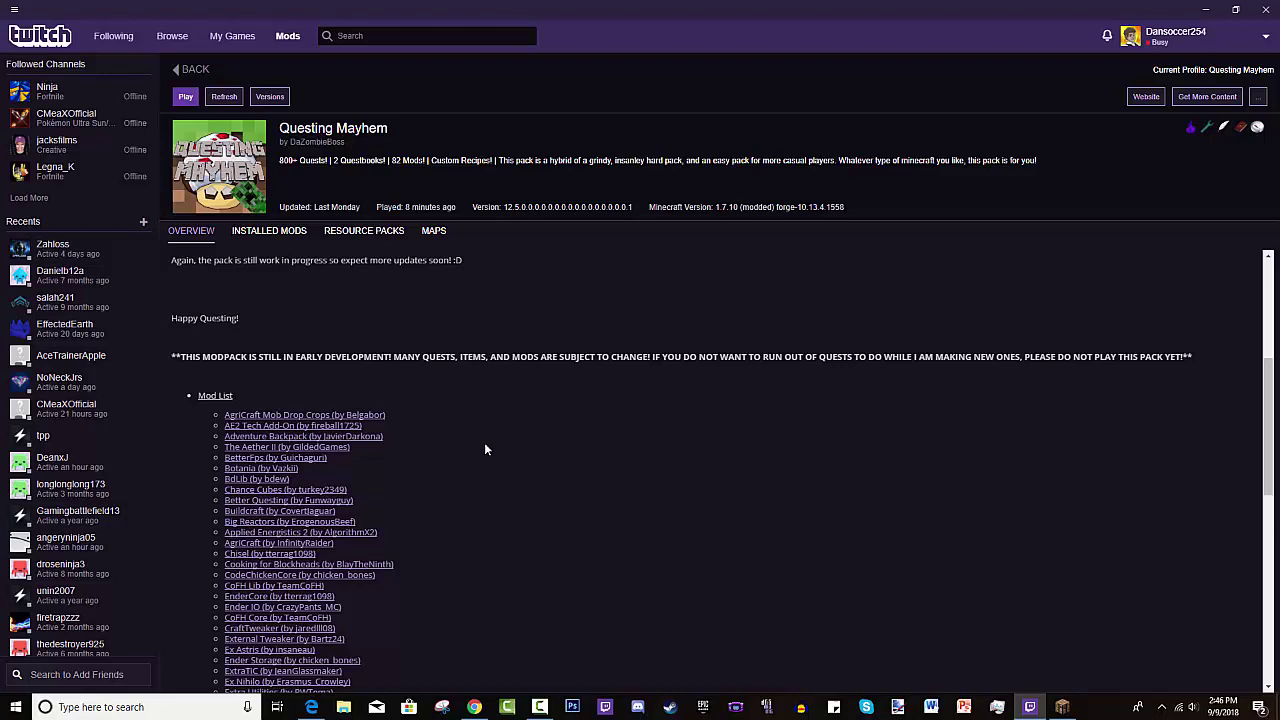
scroll(603, 456, down, 6)
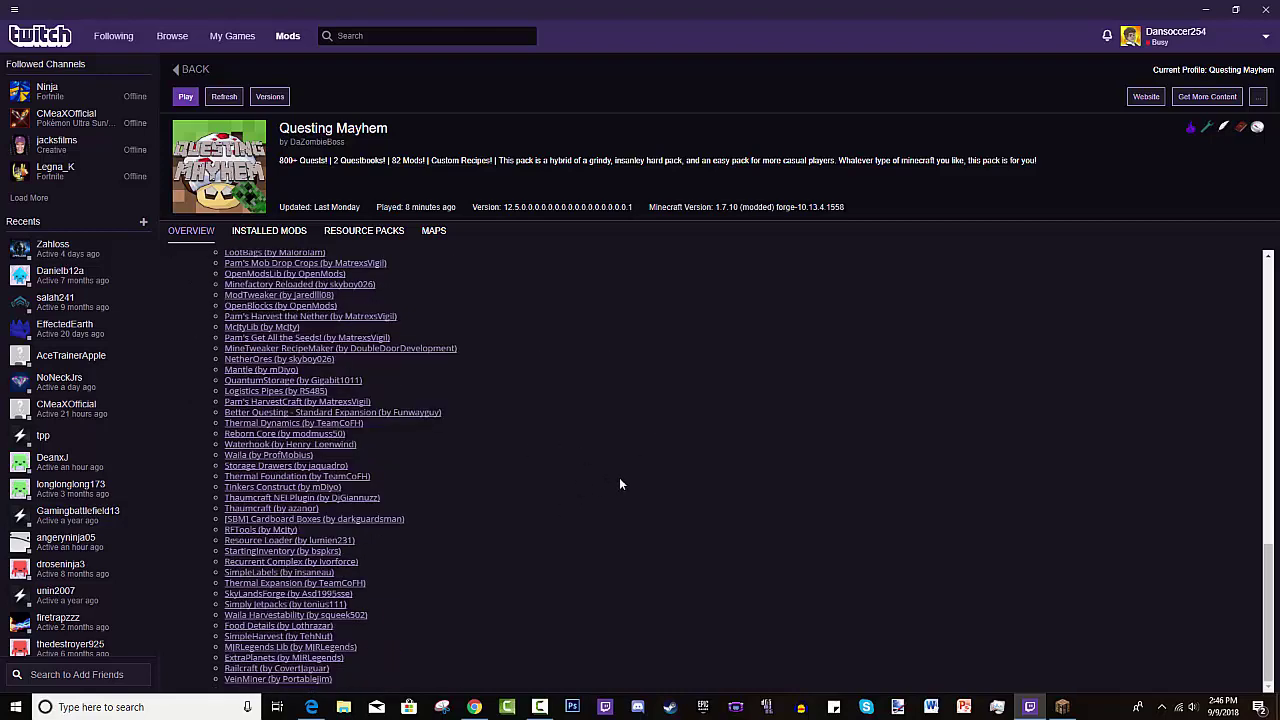
scroll(899, 604, up, 10)
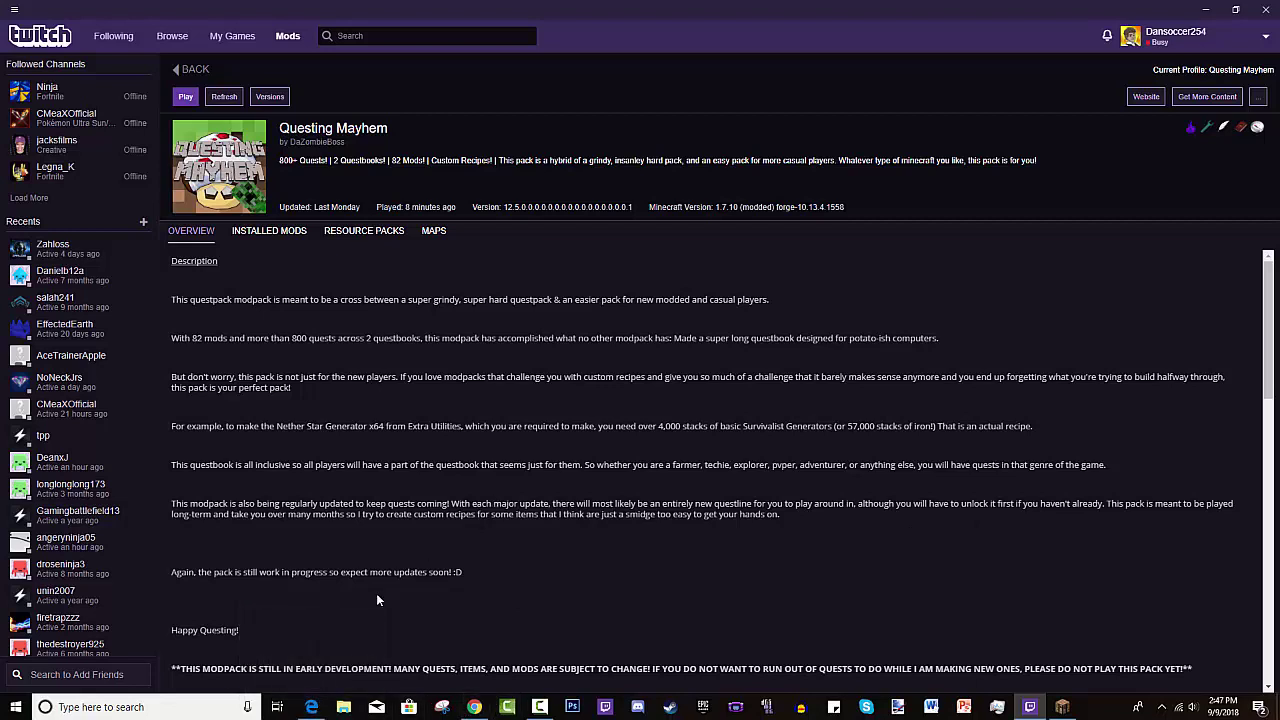
In Edge, search Google for 'twitch desktop app' and open the official app.twitch.tv result
mouse_move(320, 698)
click(312, 637)
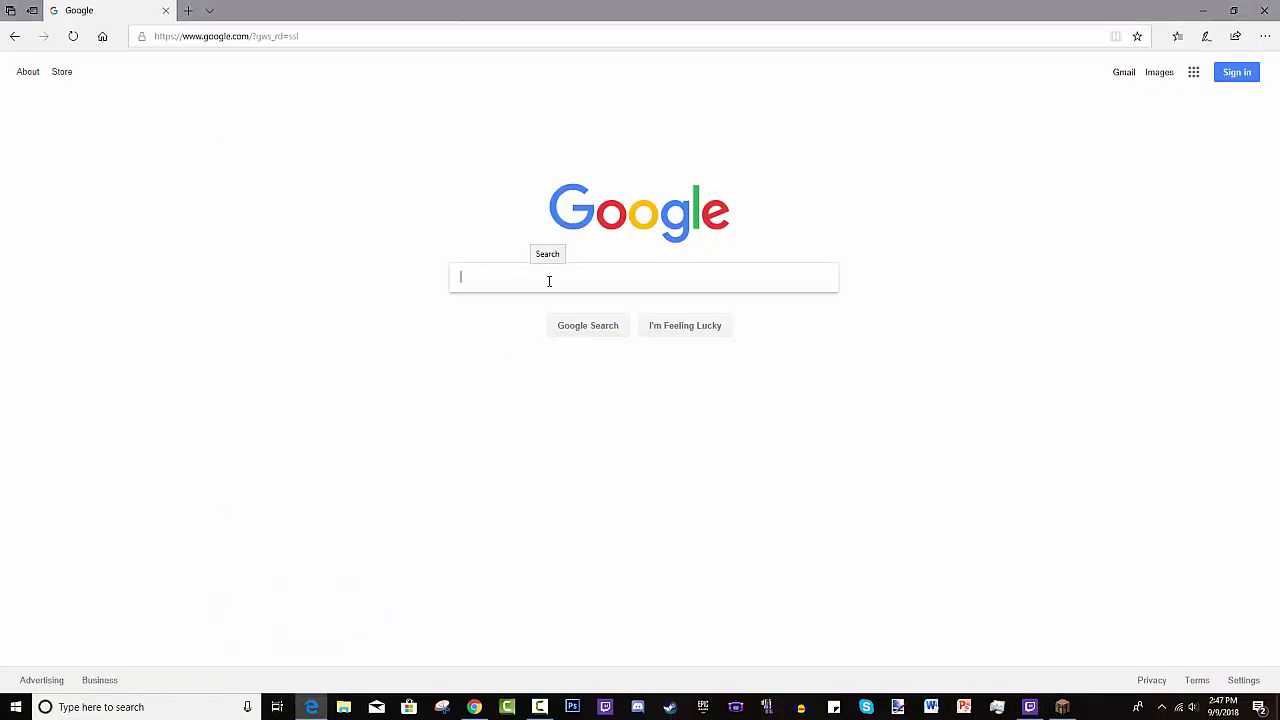
text(twitch deskt)
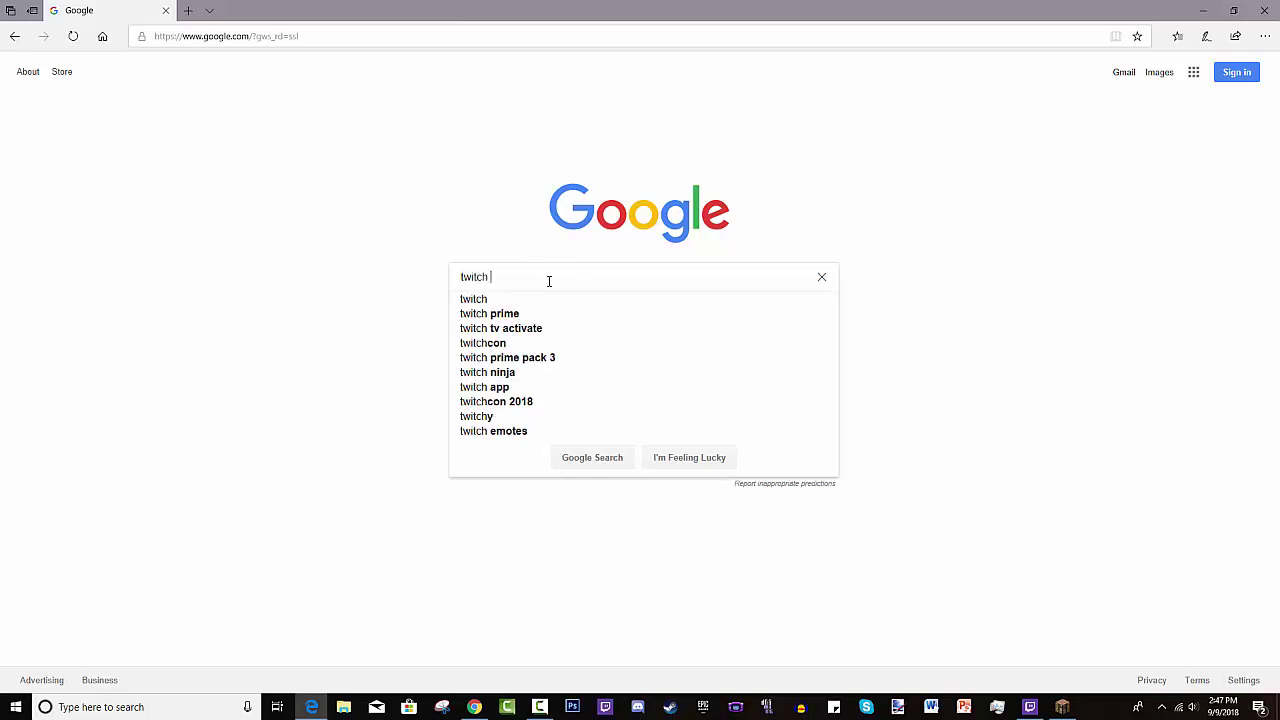
text(op)
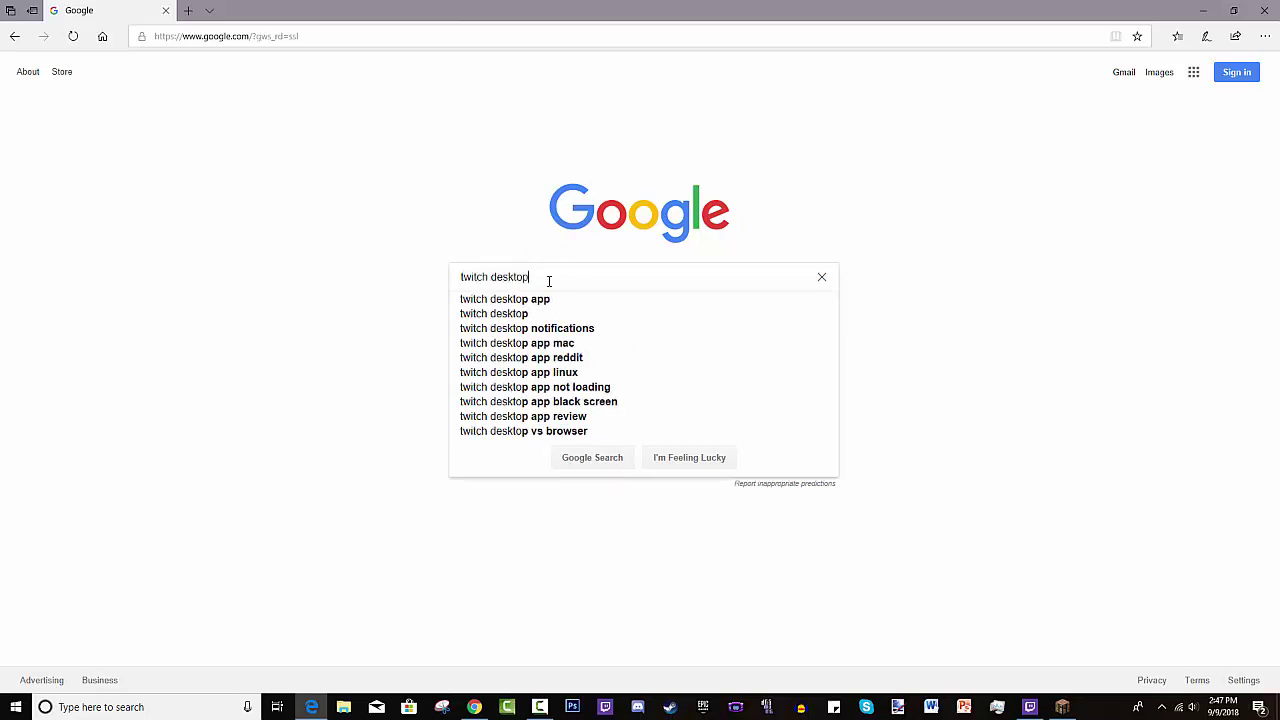
text( app)
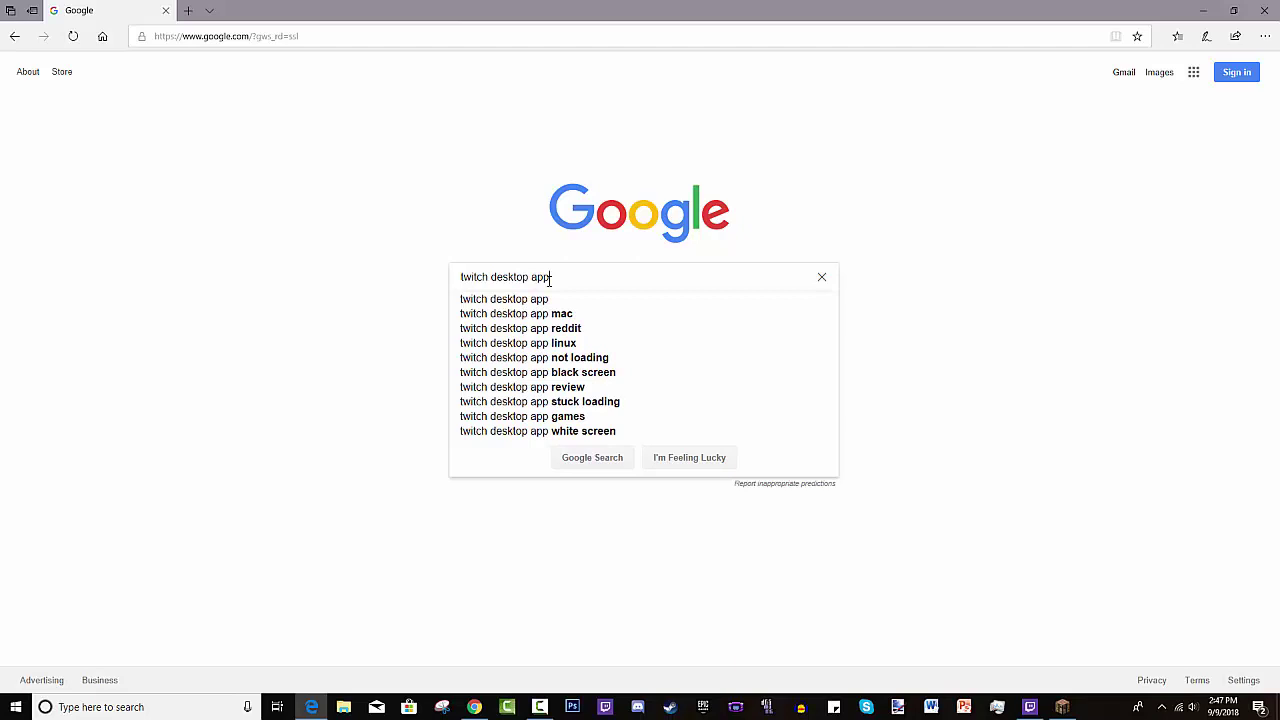
key(Return)
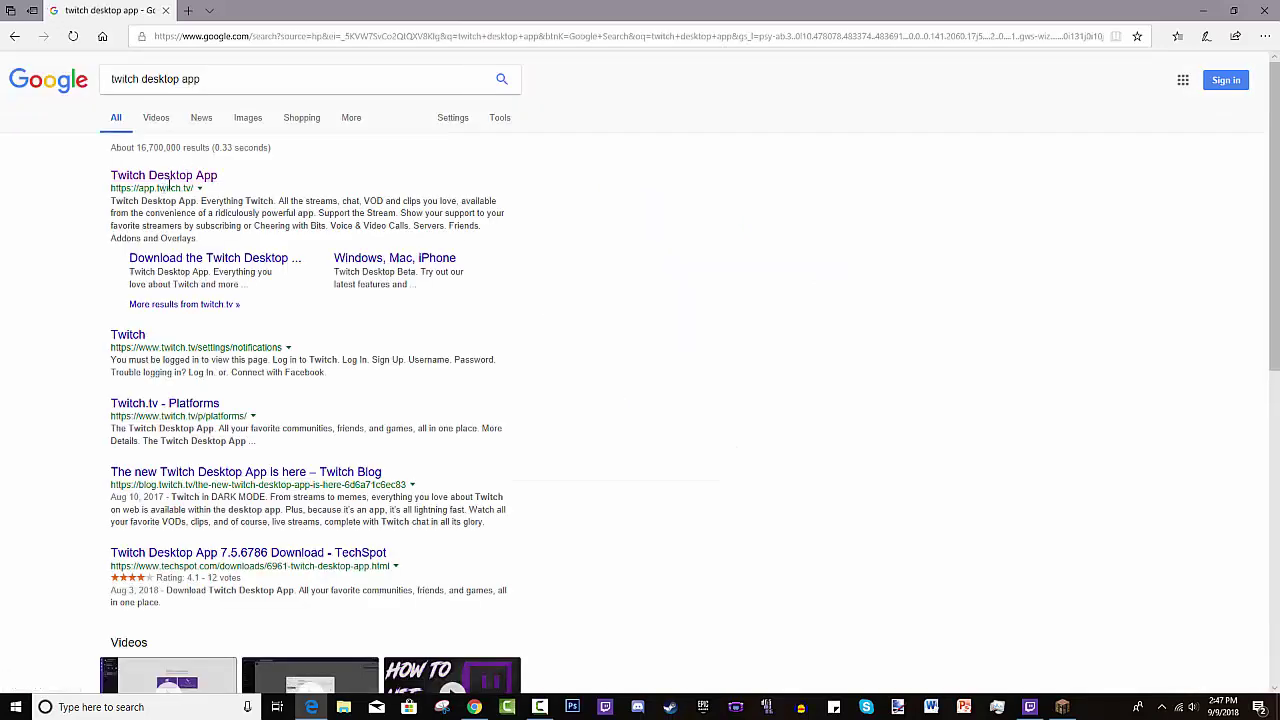
click(182, 180)
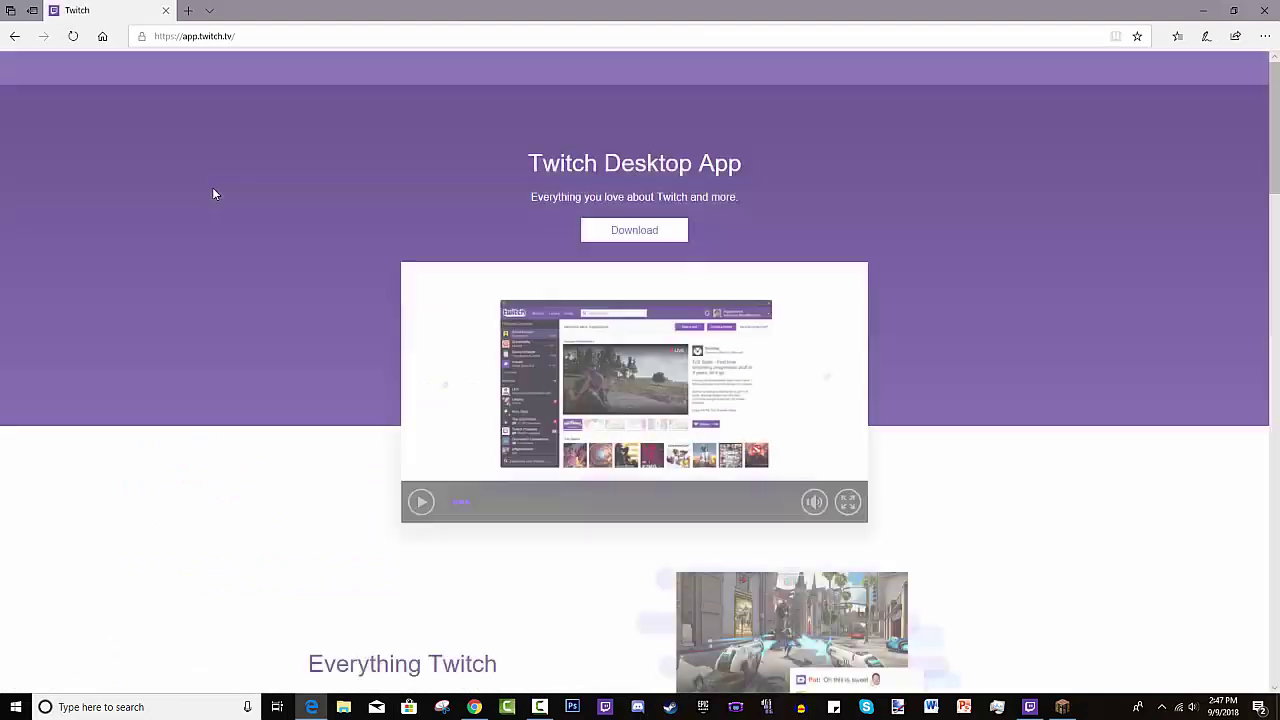
Scroll through the app.twitch.tv feature sections and back up to the download offer
scroll(297, 206, down, 20)
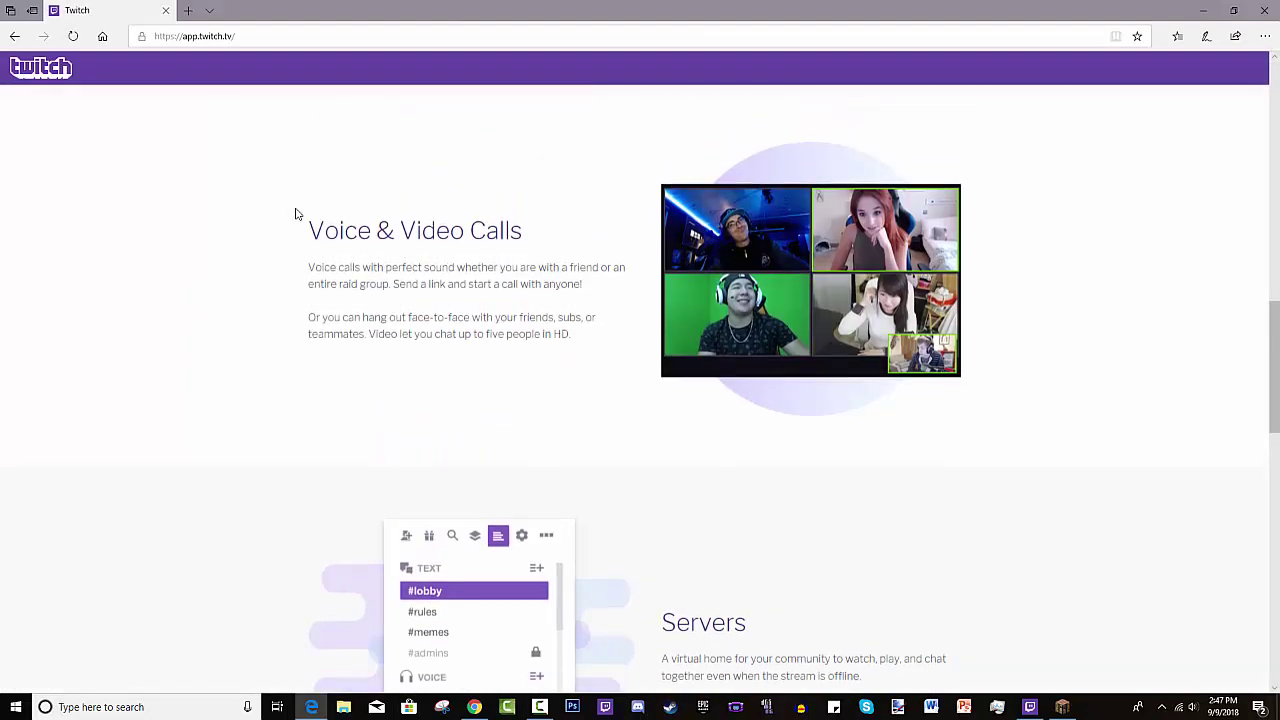
scroll(457, 323, up, 4)
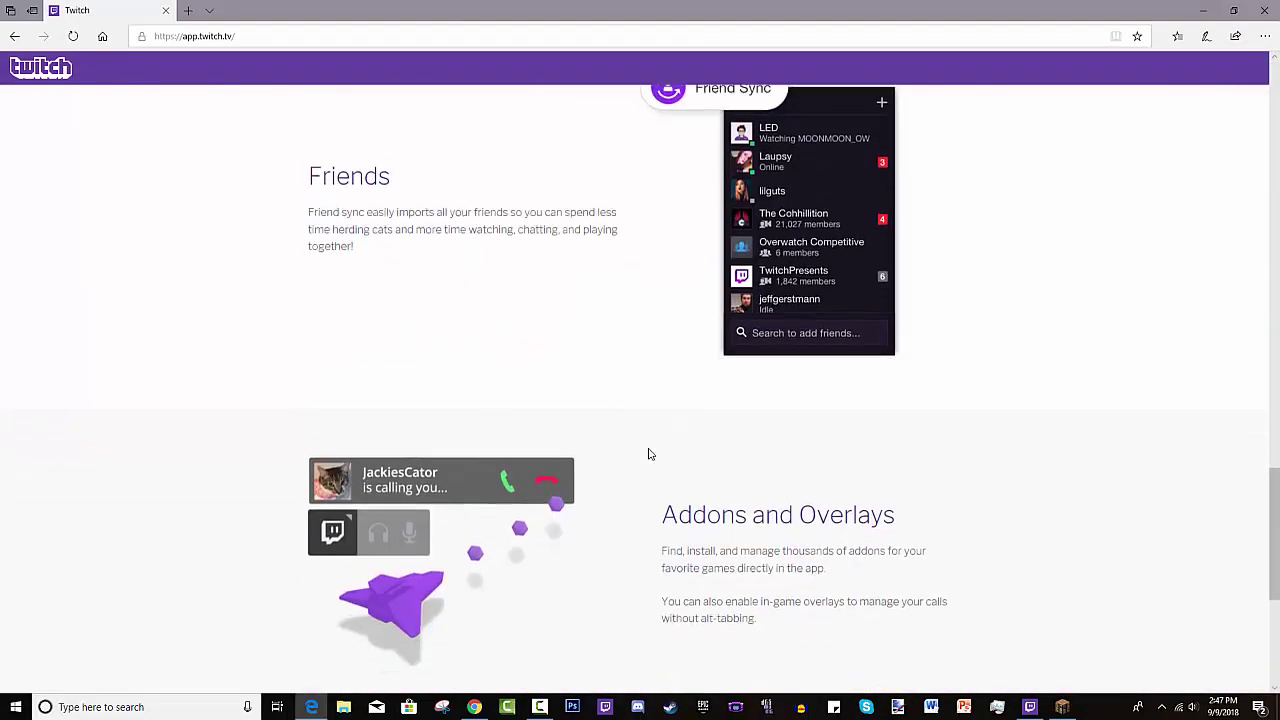
scroll(660, 448, up, 6)
scroll(672, 445, up, 9)
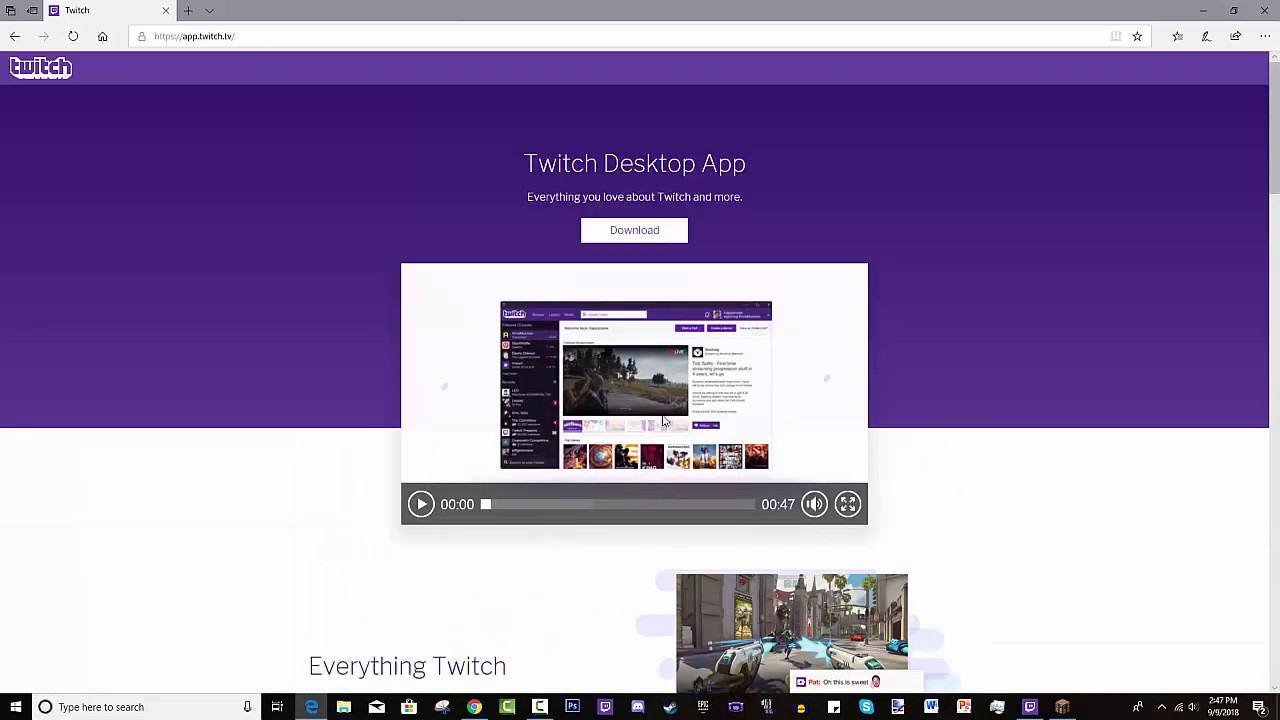
scroll(419, 344, down, 4)
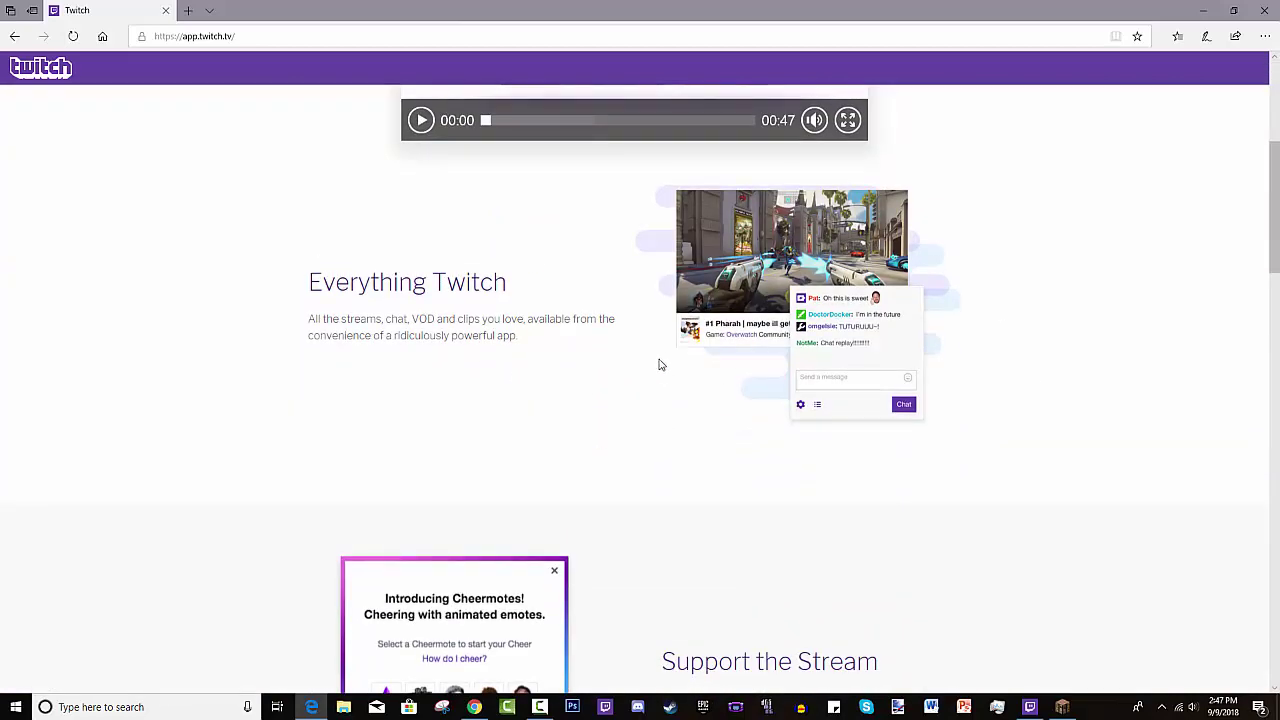
scroll(634, 323, down, 4)
scroll(634, 323, up, 1)
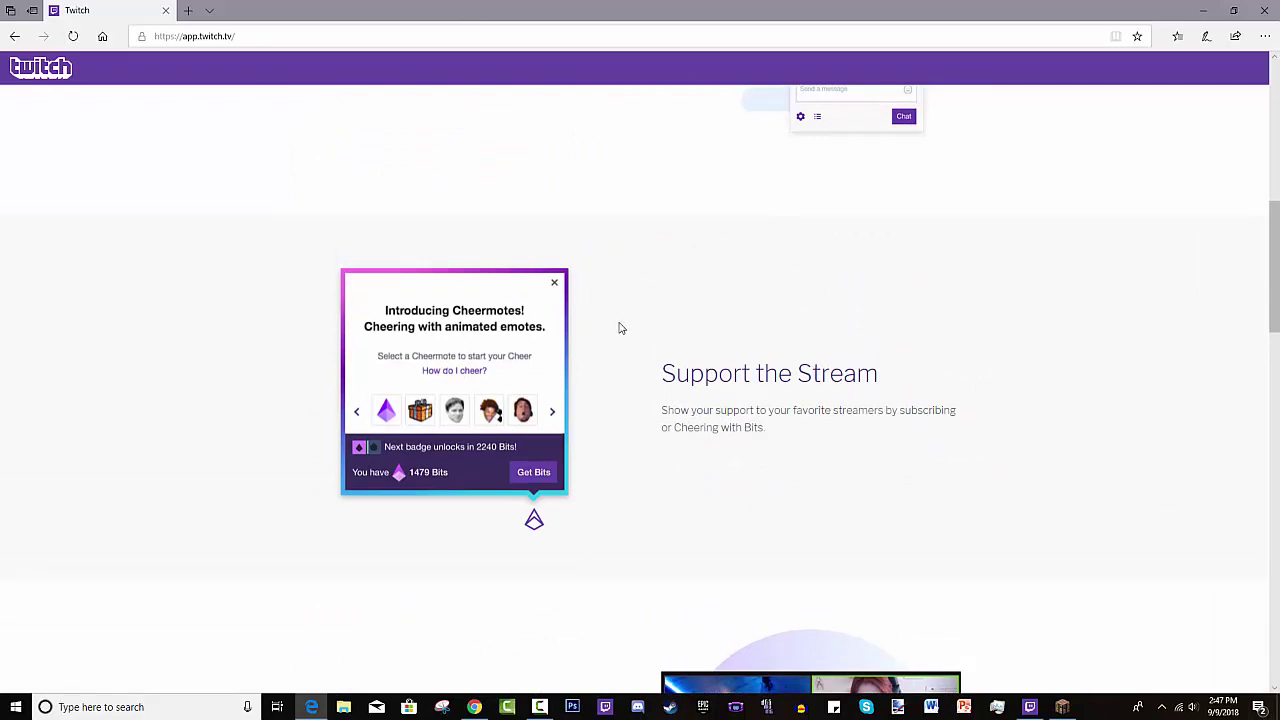
scroll(634, 460, down, 4)
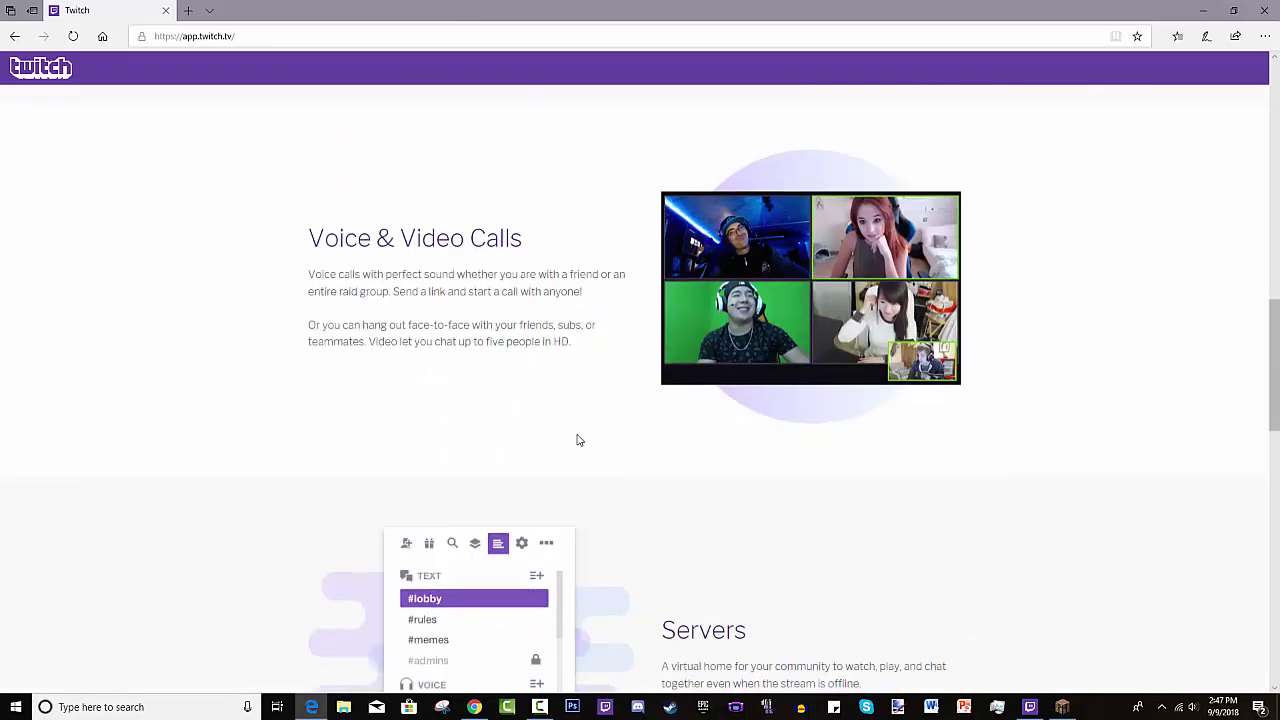
scroll(580, 440, up, 2)
scroll(606, 427, down, 1)
scroll(610, 422, up, 1)
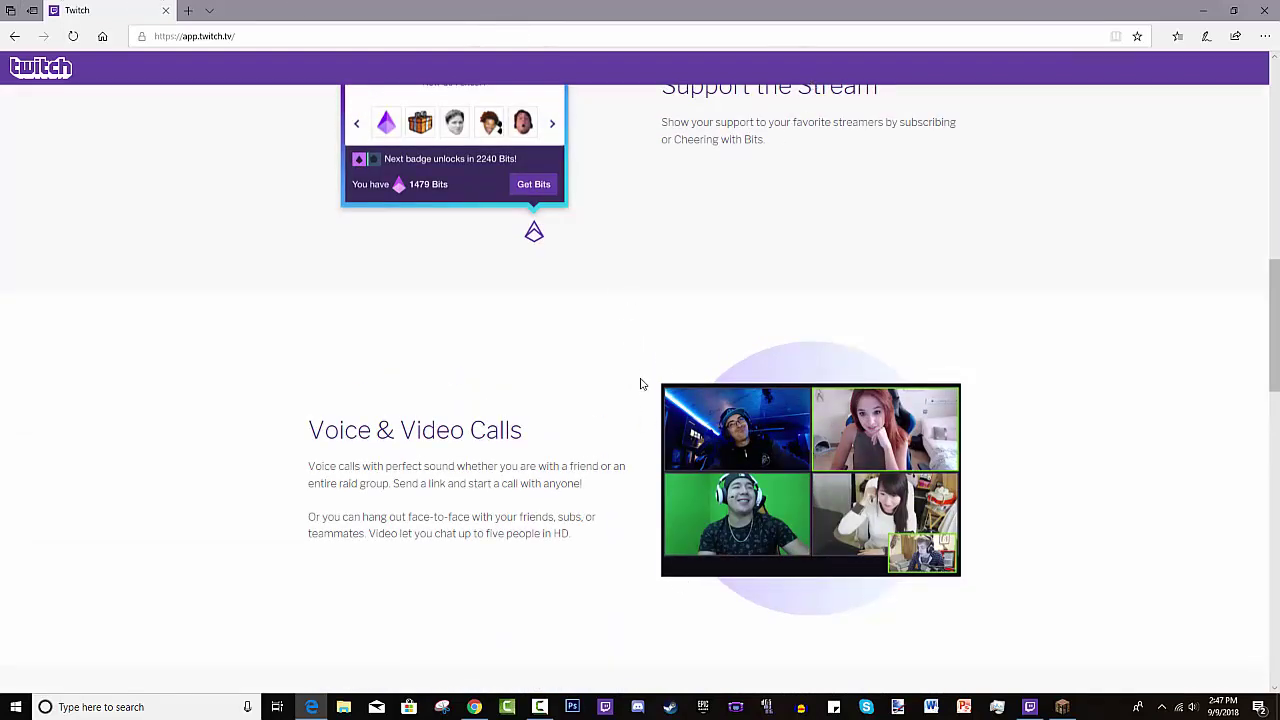
scroll(654, 351, down, 3)
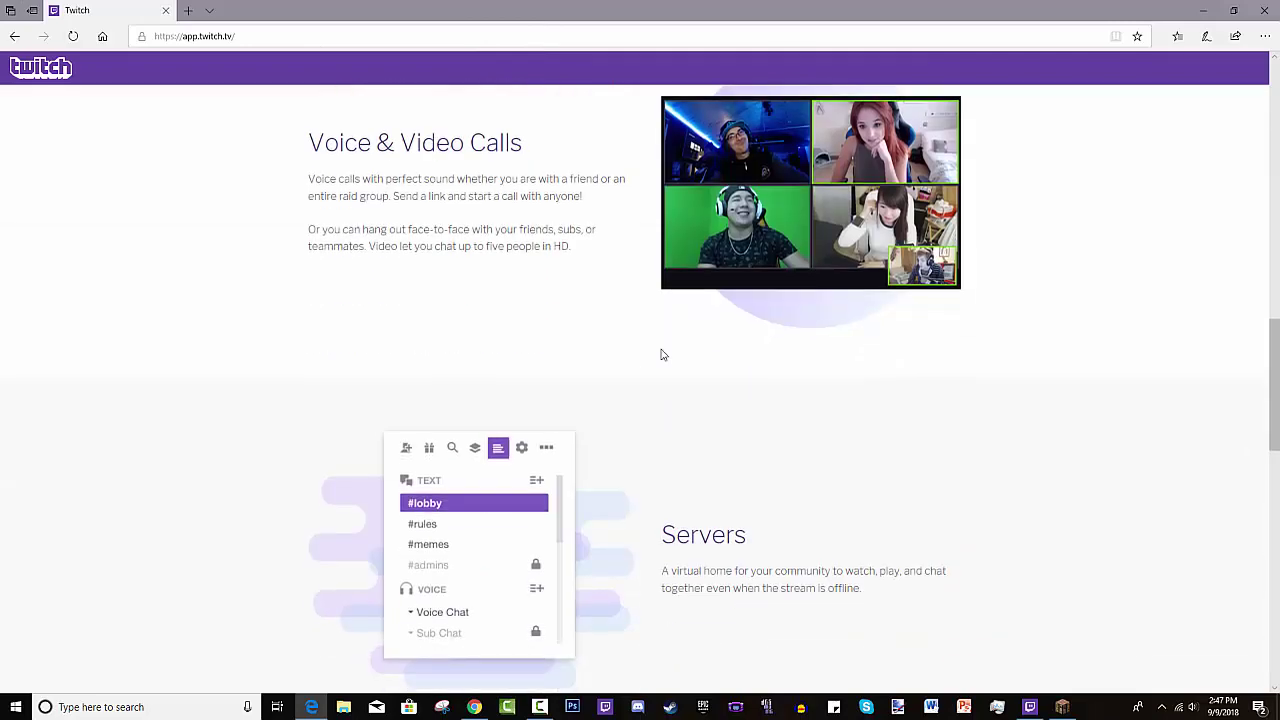
scroll(660, 354, up, 3)
scroll(677, 364, down, 4)
scroll(674, 360, up, 4)
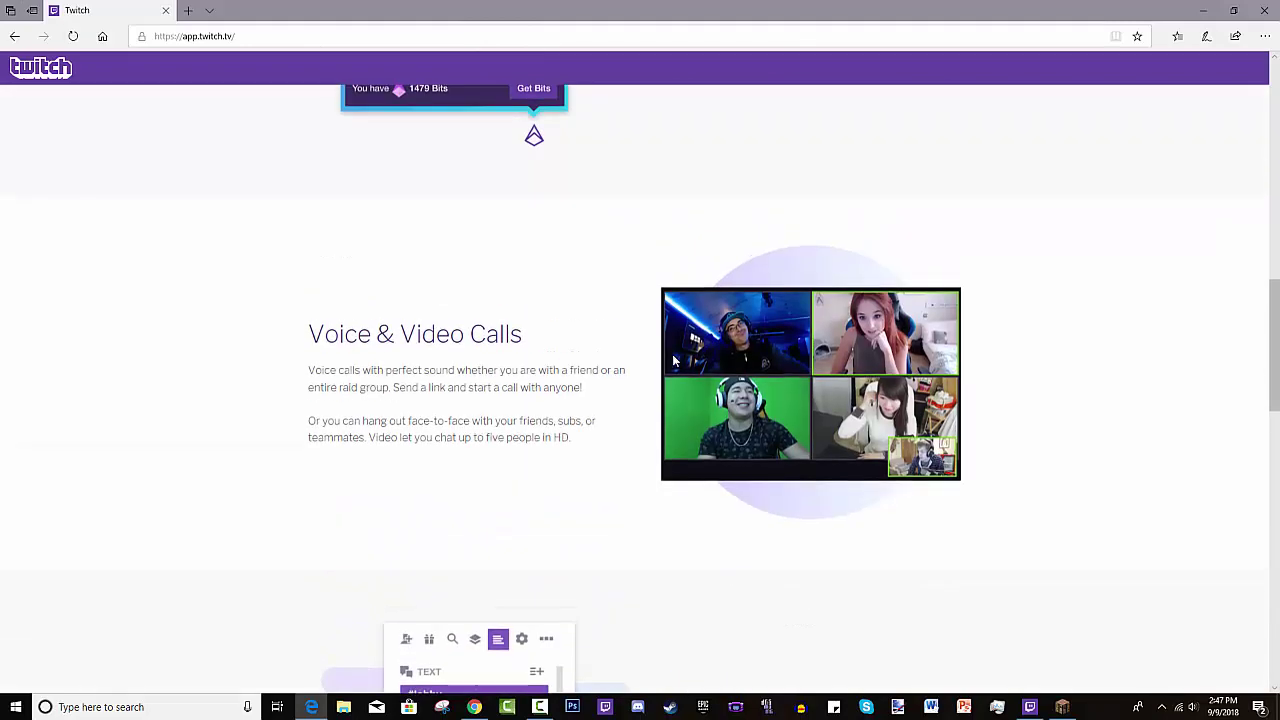
scroll(643, 368, down, 5)
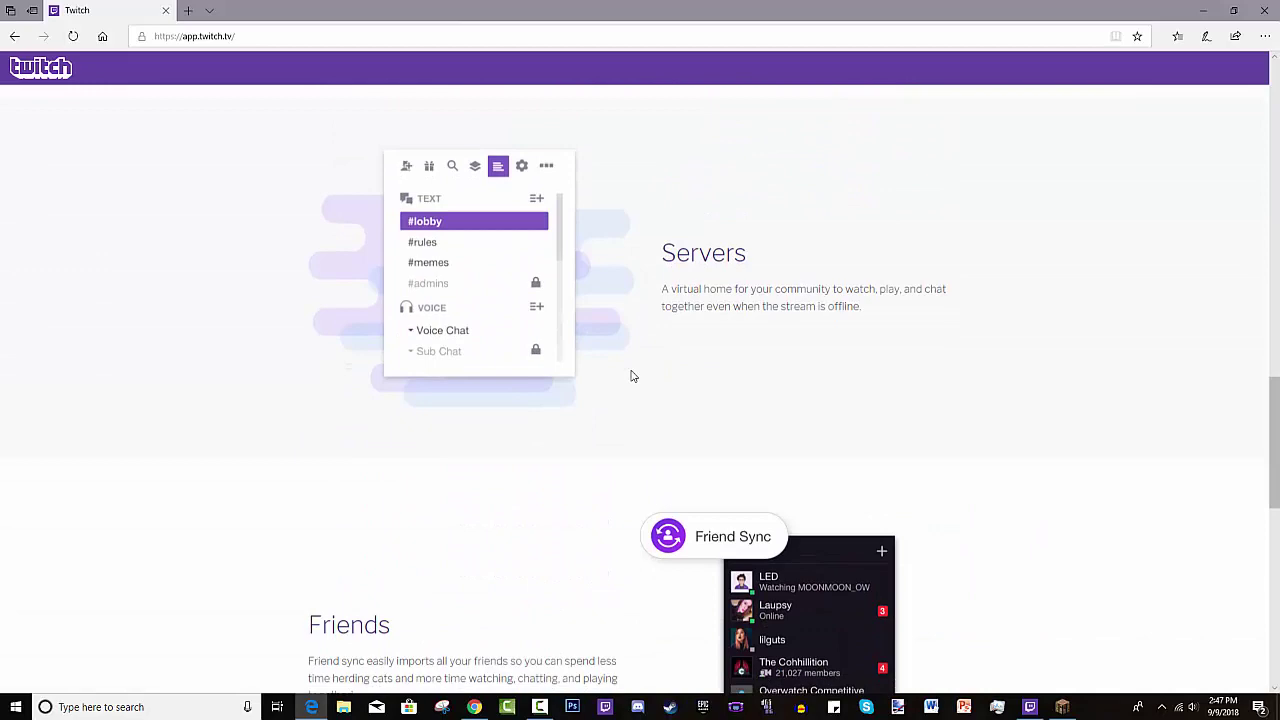
scroll(633, 372, up, 2)
scroll(631, 375, down, 1)
scroll(631, 375, down, 1)
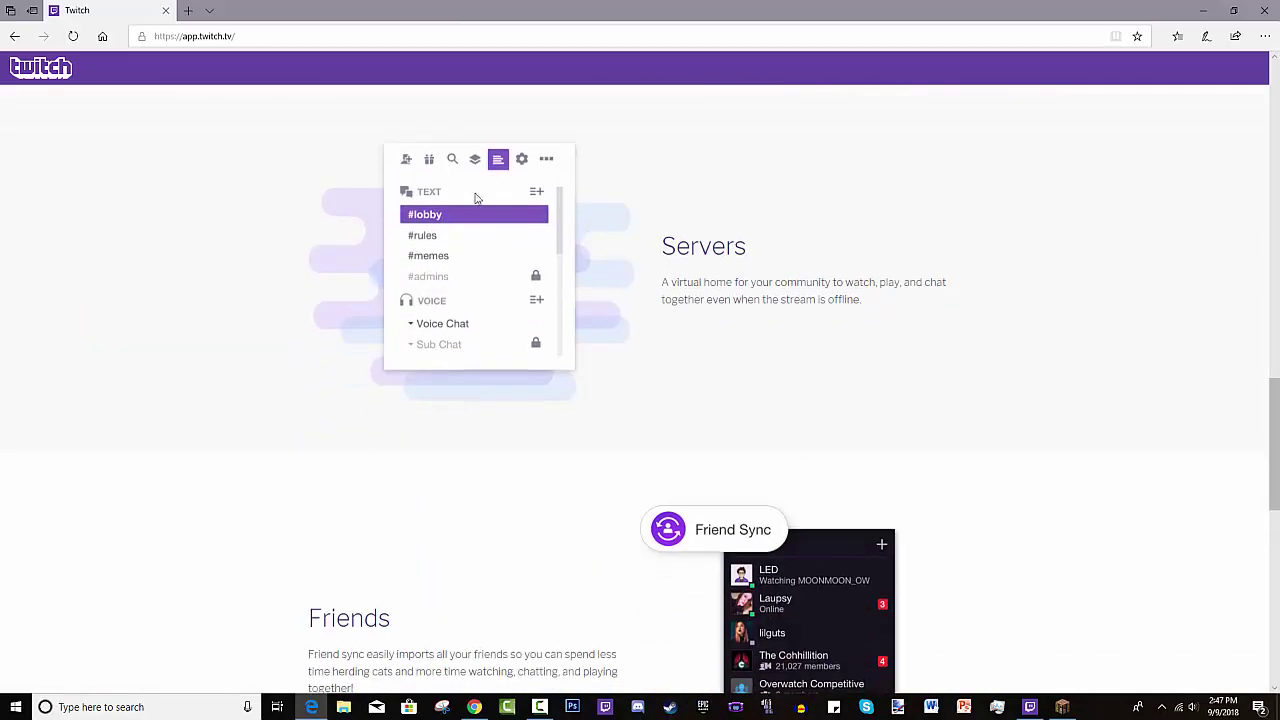
scroll(511, 343, down, 4)
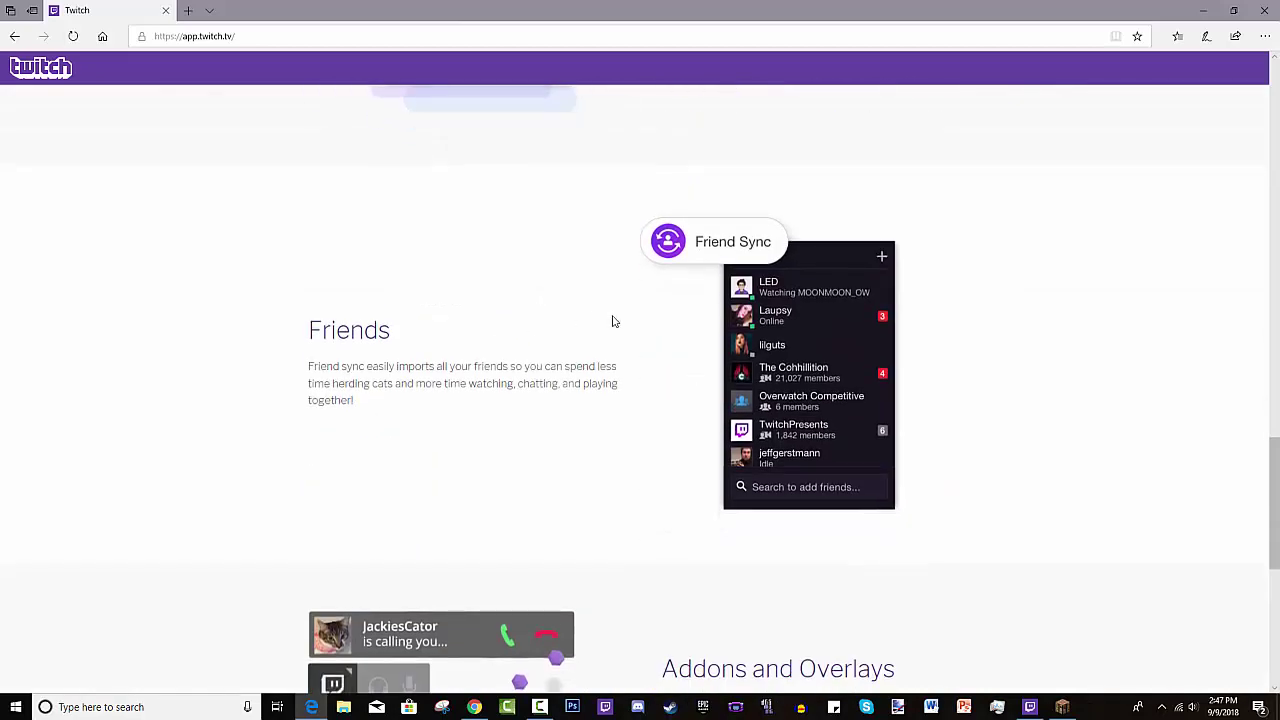
scroll(670, 350, up, 6)
scroll(675, 357, down, 5)
scroll(680, 363, up, 2)
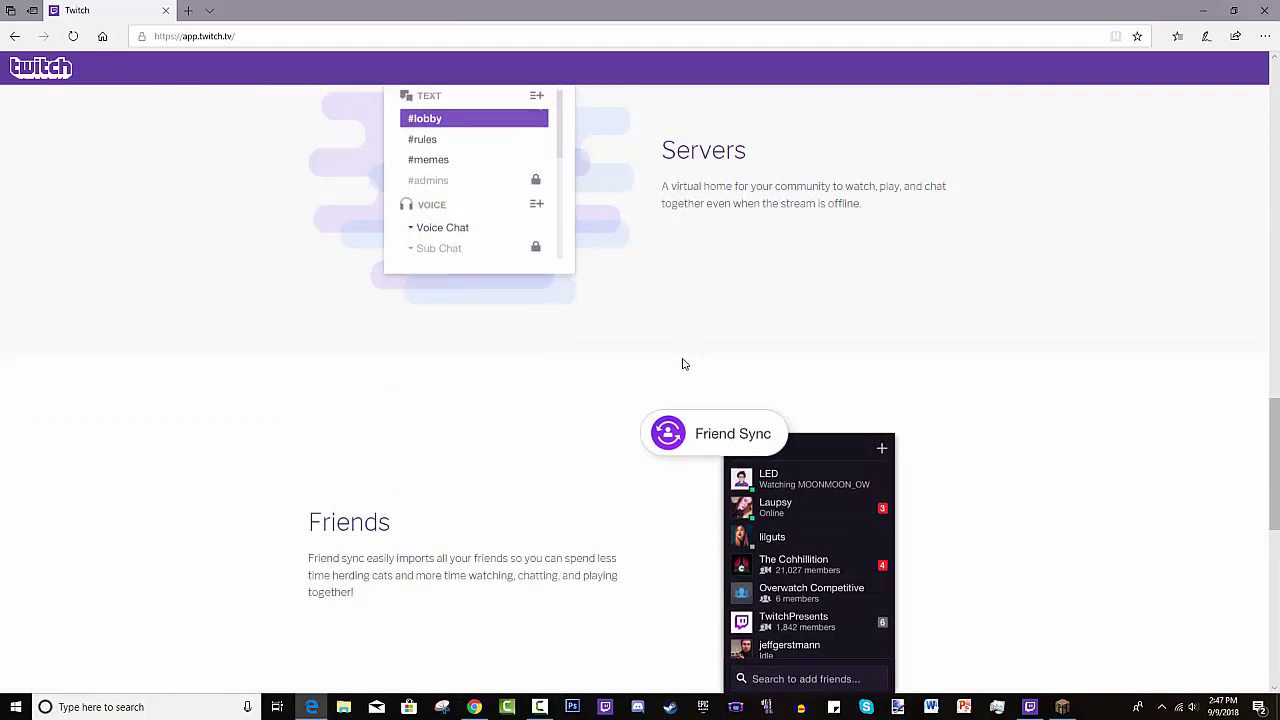
scroll(680, 363, down, 3)
scroll(683, 363, up, 6)
scroll(678, 380, down, 5)
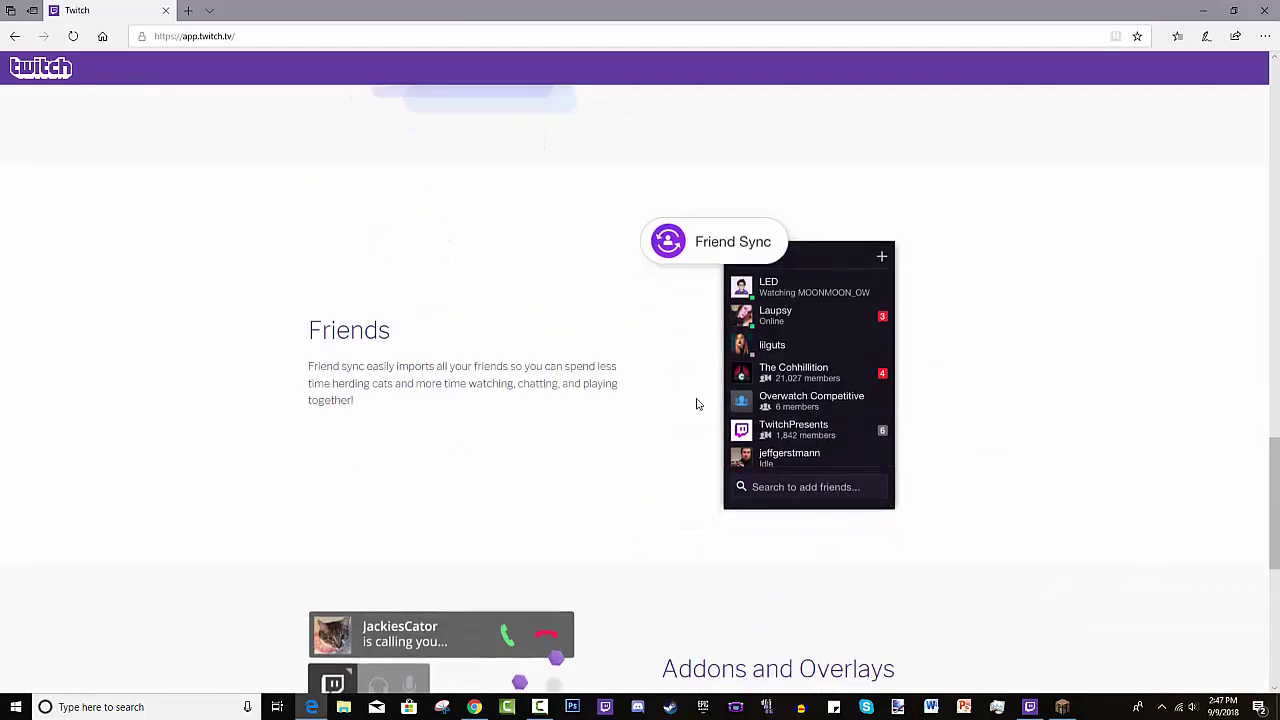
scroll(690, 450, down, 3)
scroll(648, 571, up, 3)
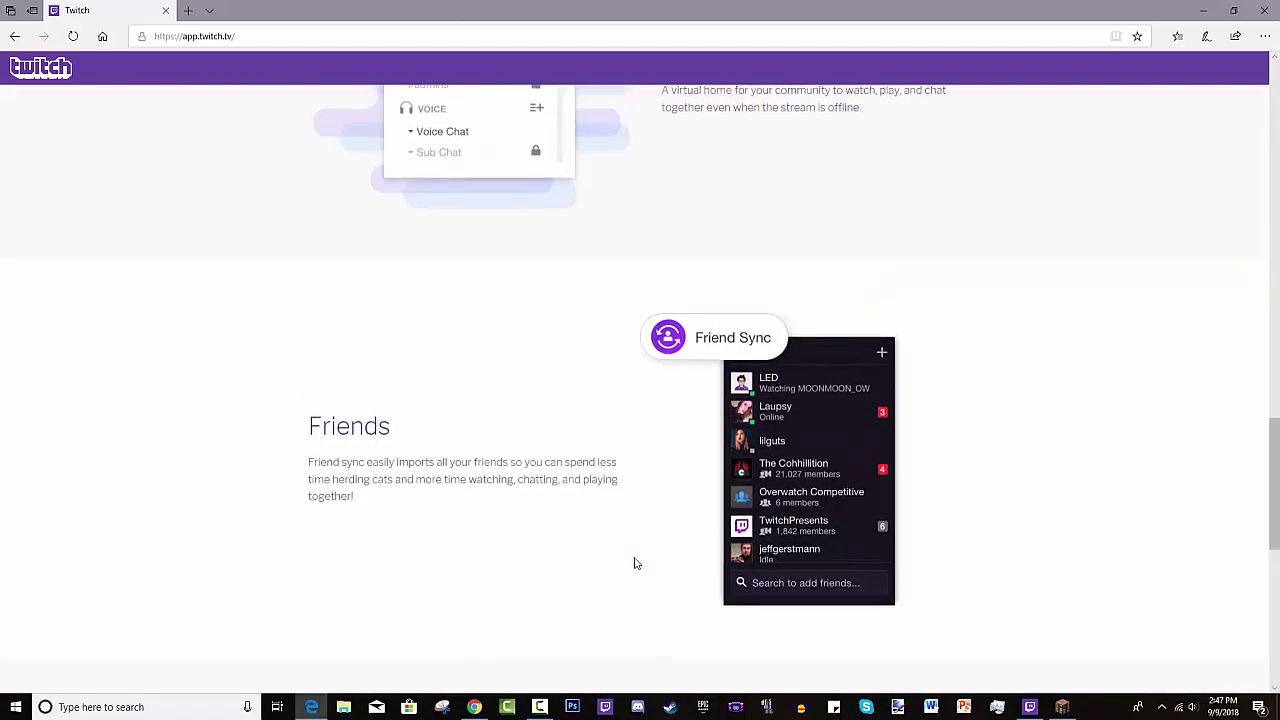
scroll(634, 563, down, 4)
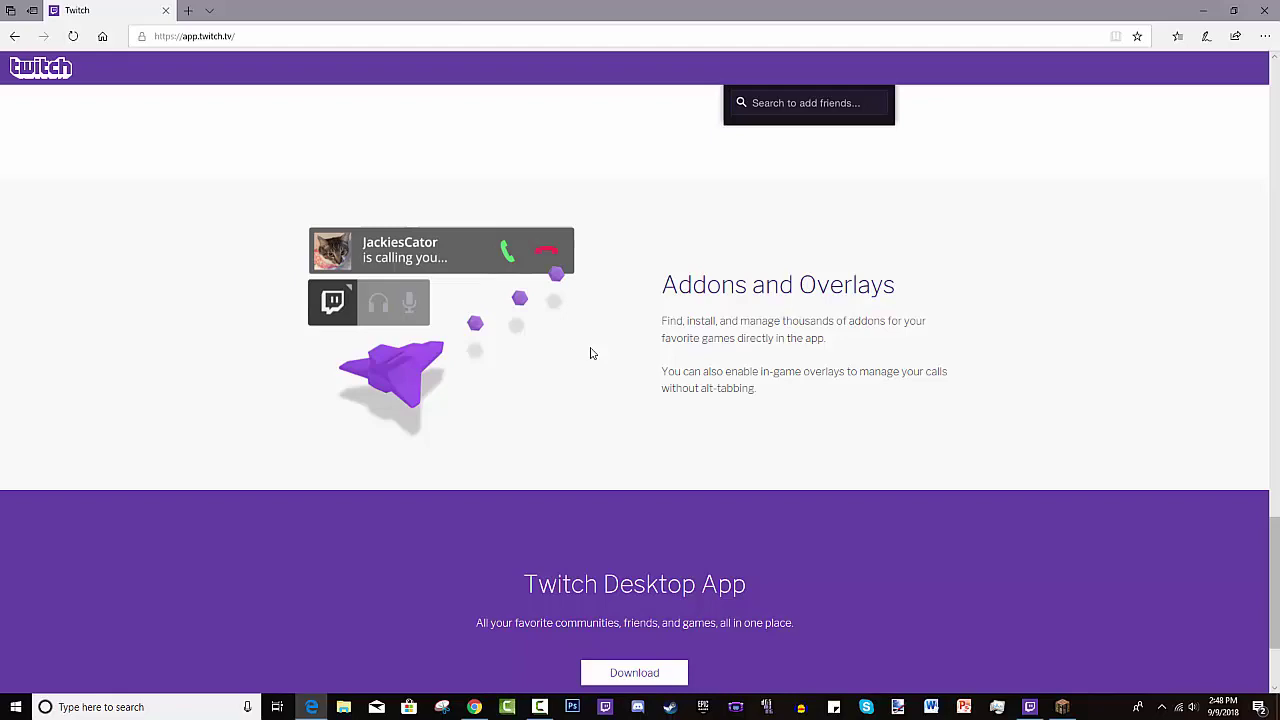
scroll(1075, 382, up, 1)
scroll(1075, 382, up, 15)
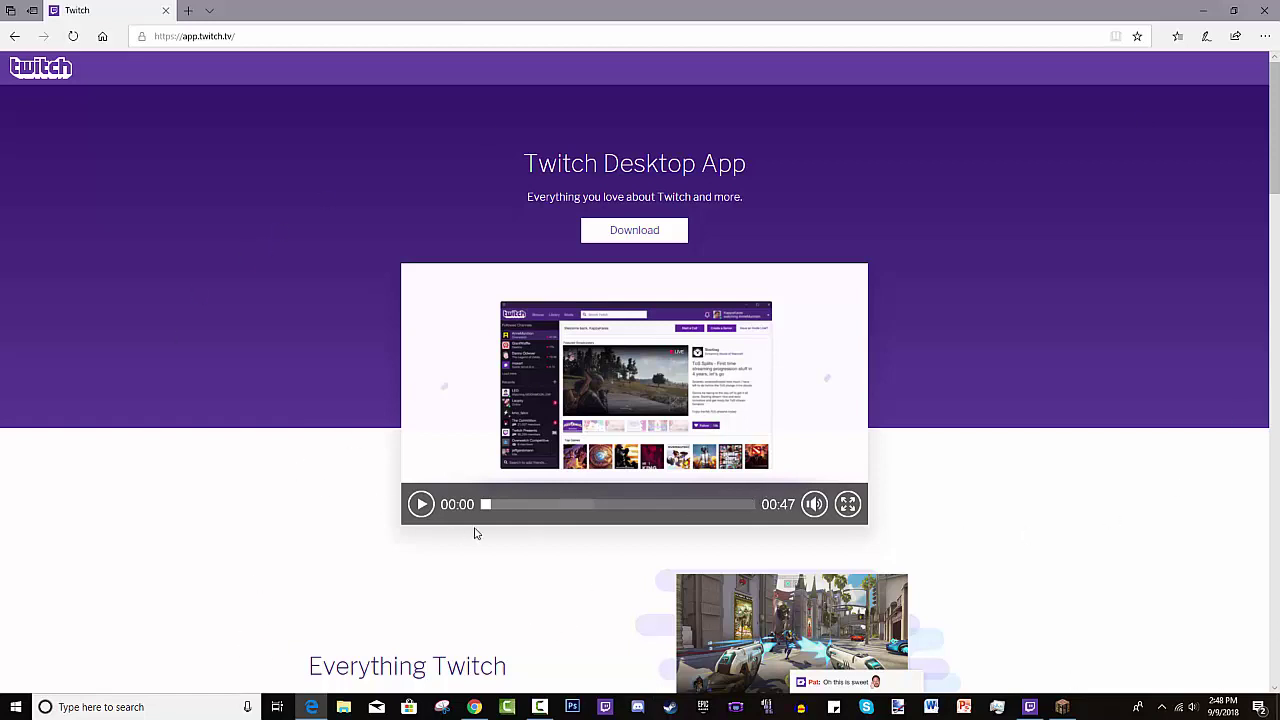
Bring the Twitch app forward, visit Home, Browse and My Games, then return to Following
click(1062, 707)
click(1006, 640)
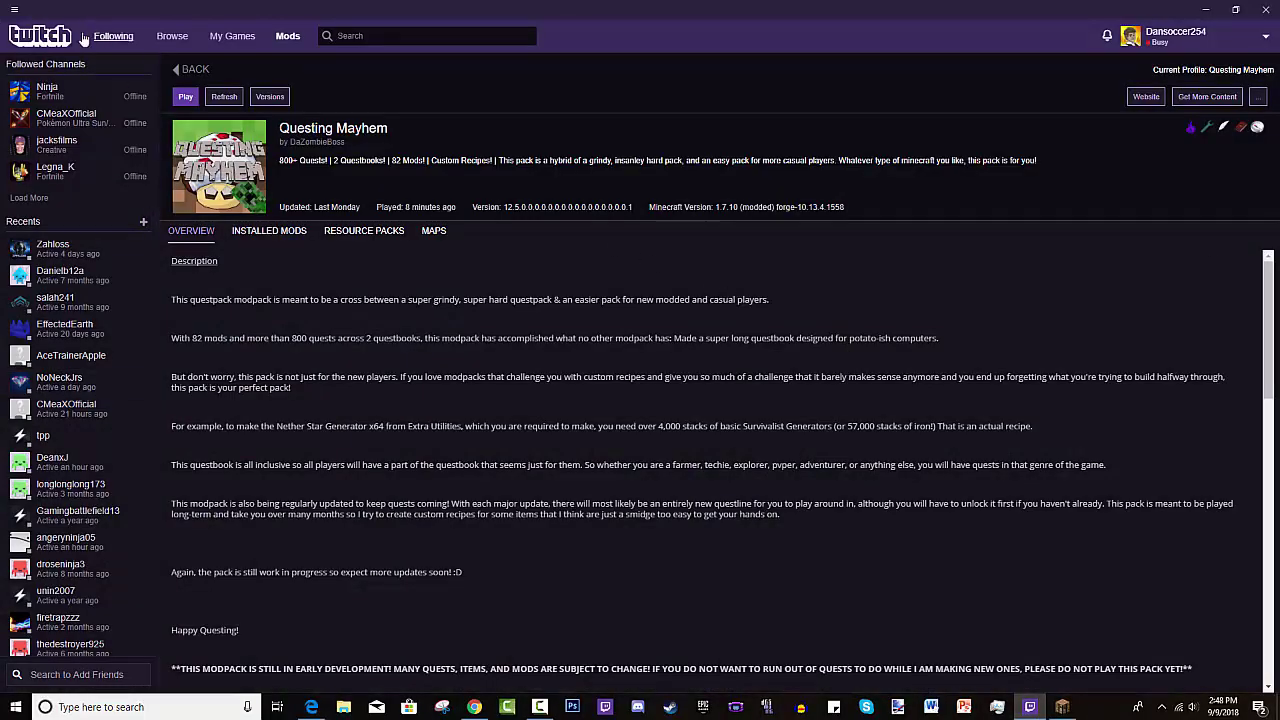
click(40, 36)
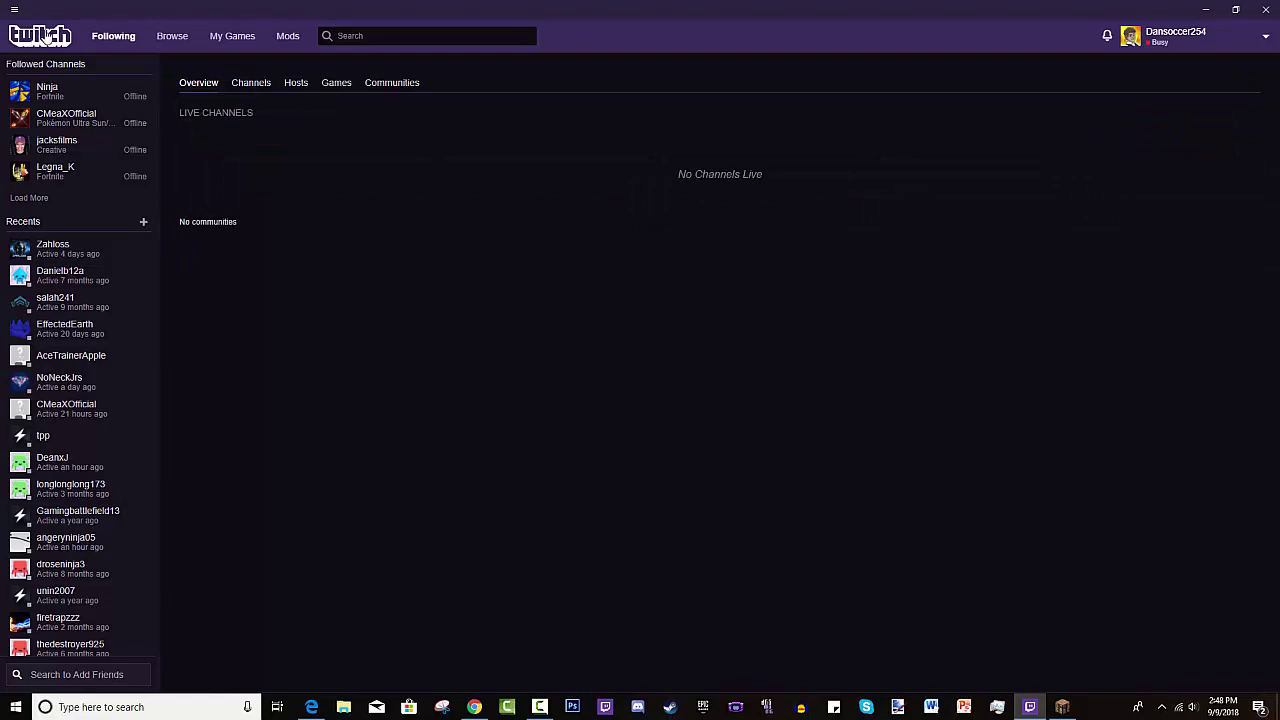
click(38, 36)
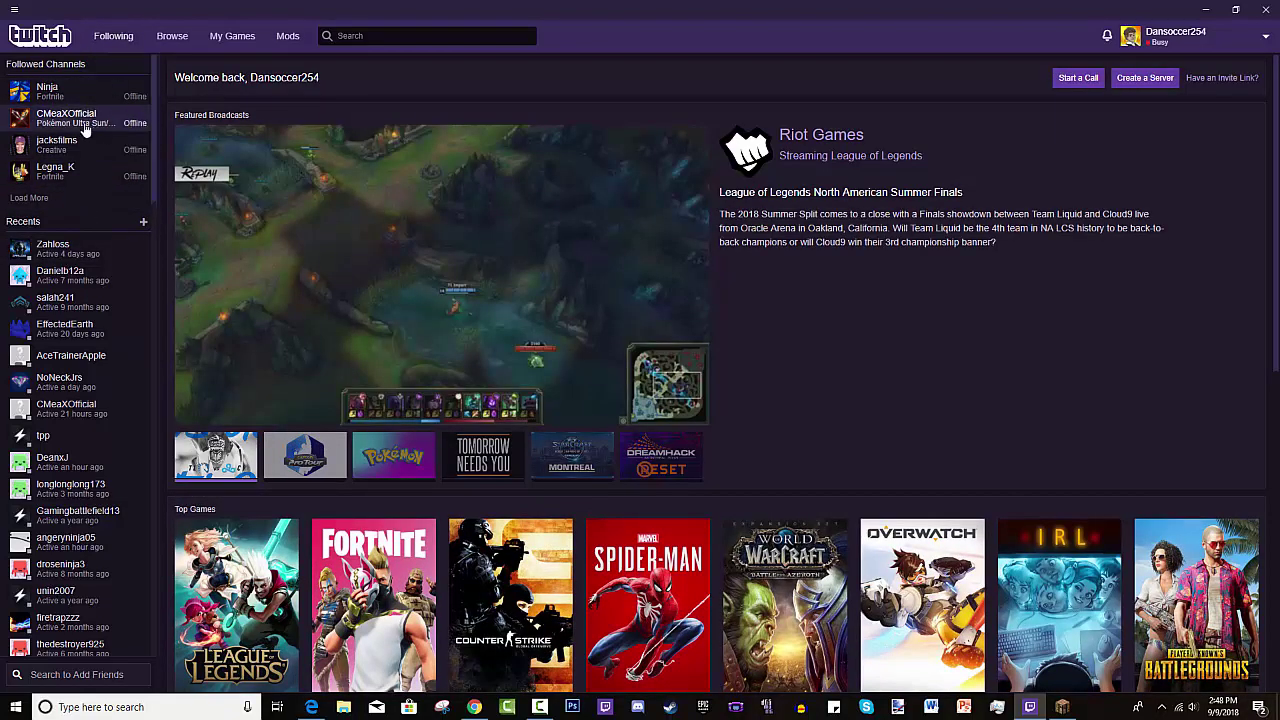
click(180, 40)
click(238, 44)
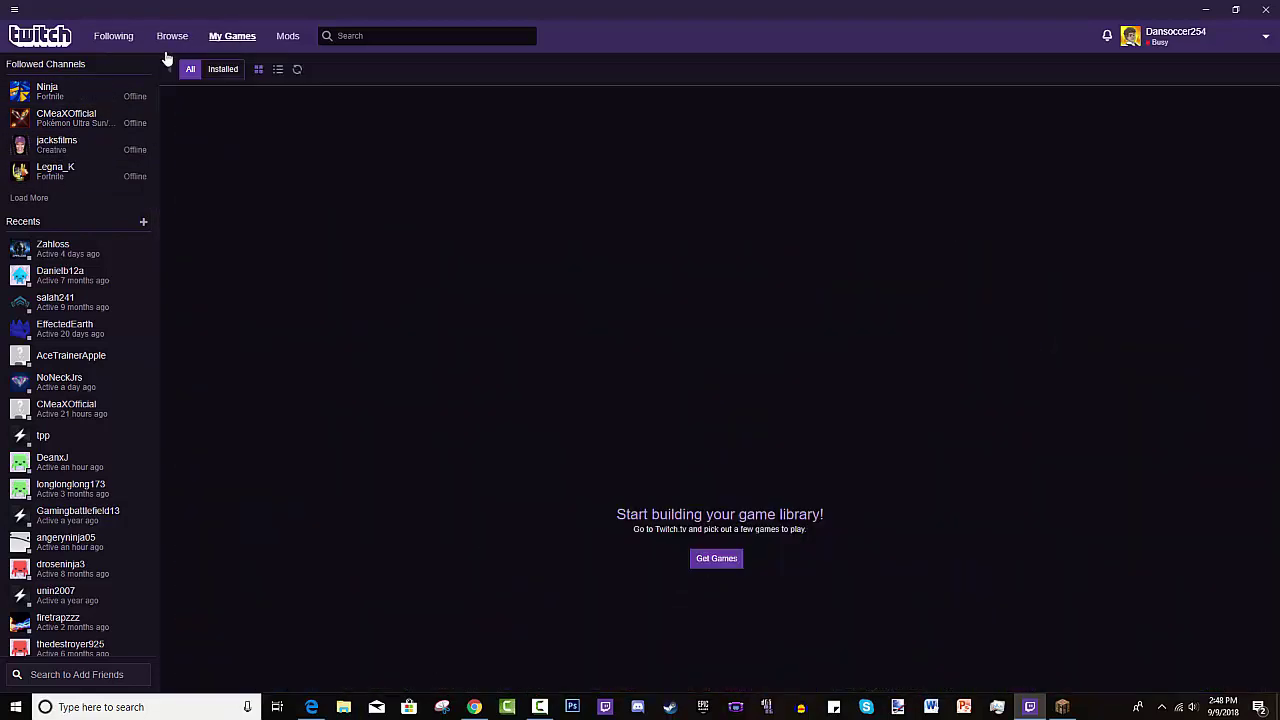
click(117, 40)
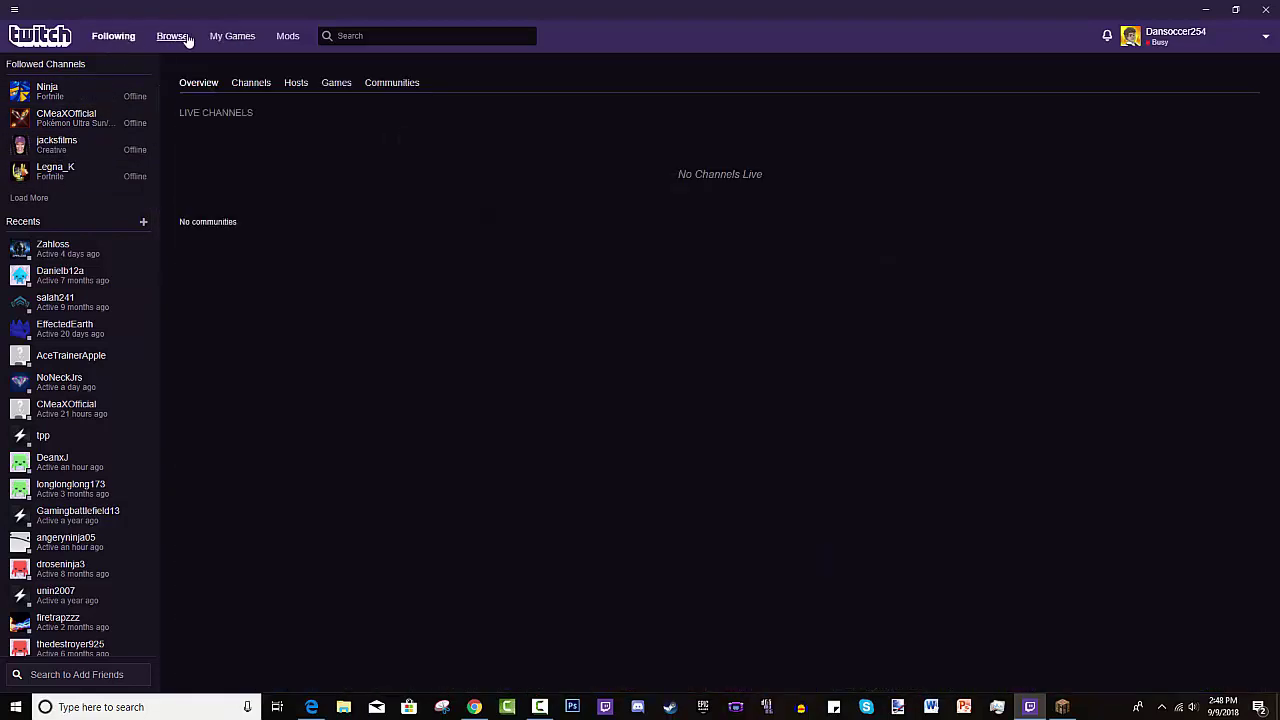
Go to Mods and pick Minecraft to list installed modpacks, Questing Mayhem first
click(283, 38)
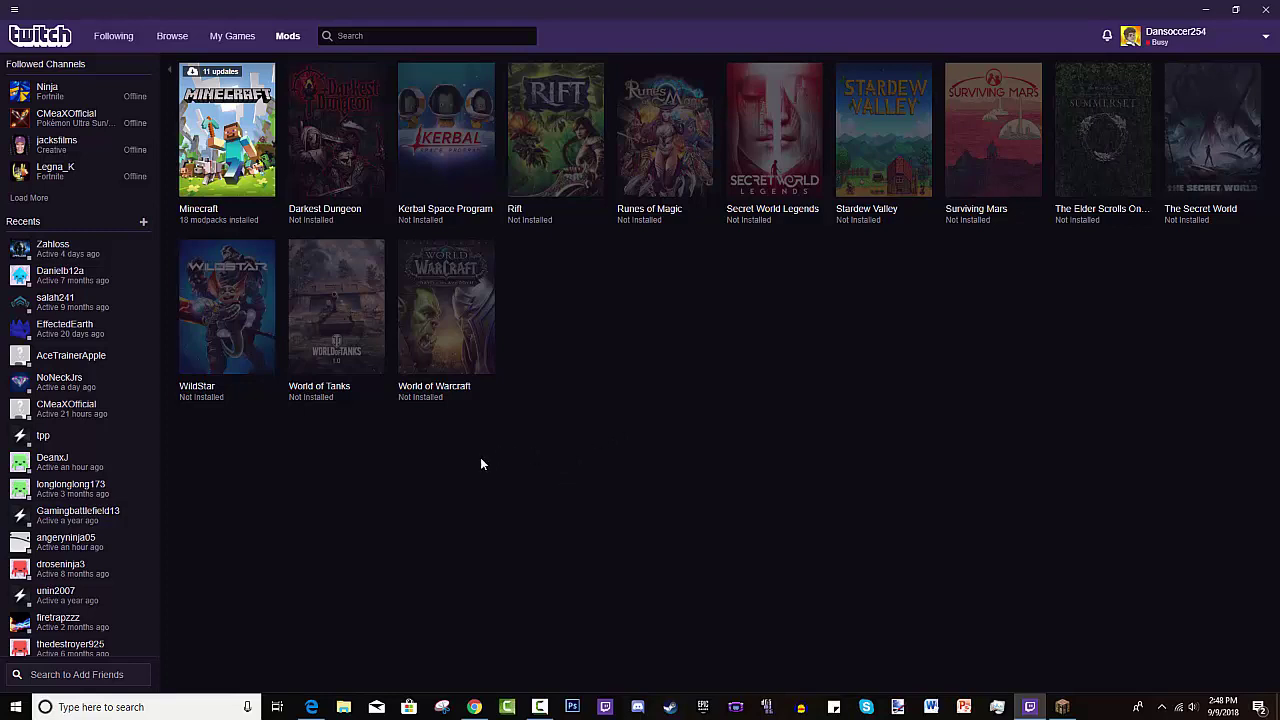
click(240, 160)
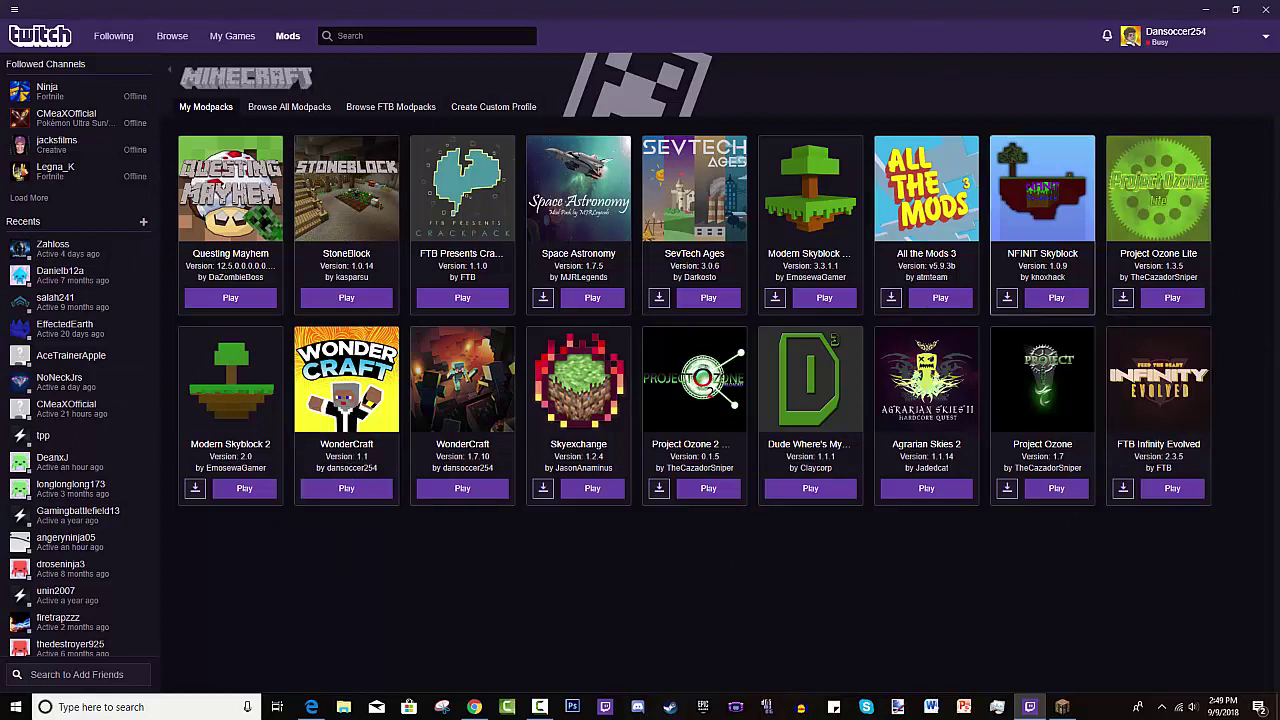
In Browse All Modpacks, try 'wonder', then search 'questing' to surface Questing Mayhem
click(300, 110)
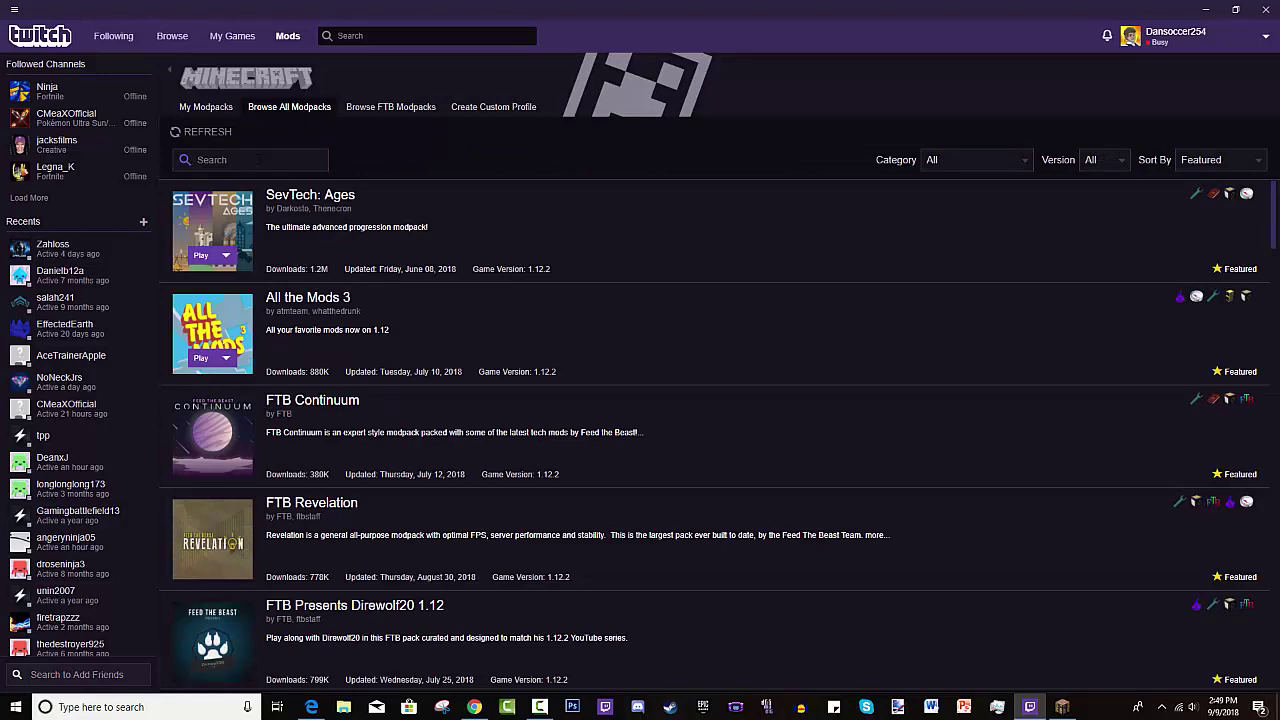
text(wonder)
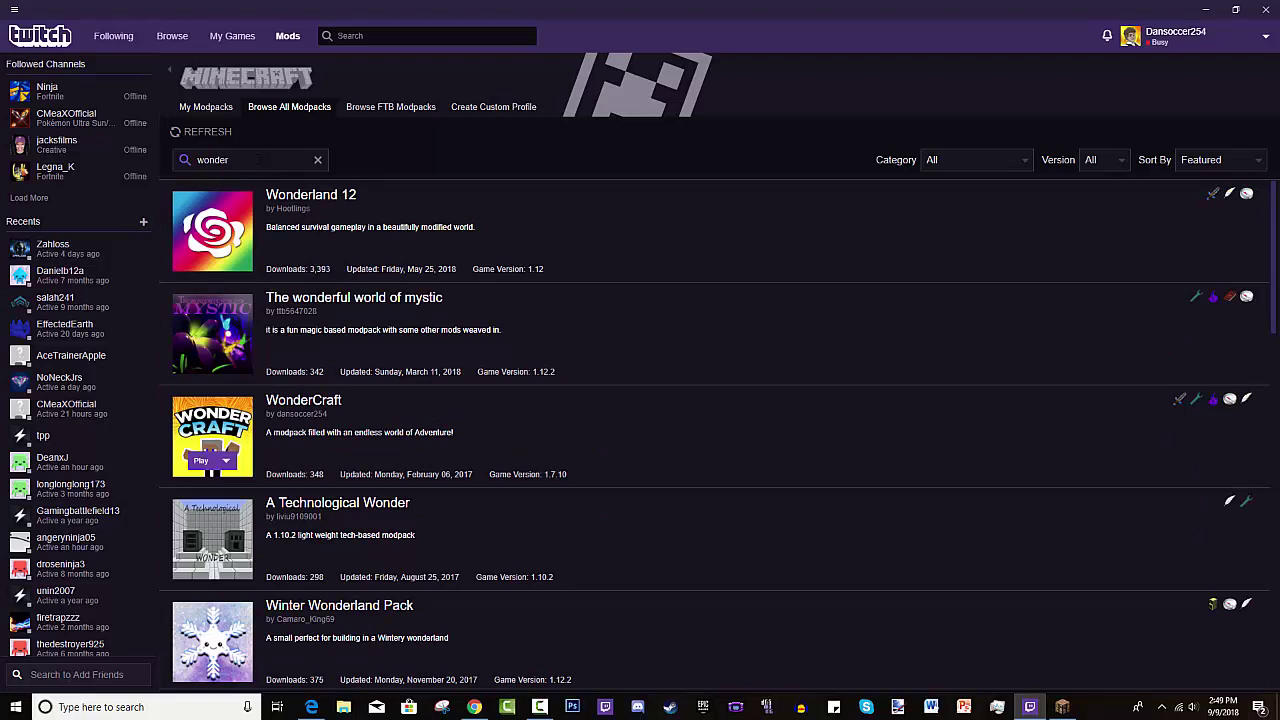
key(BackSpace)
key(BackSpace)
key(BackSpace)
key(BackSpace)
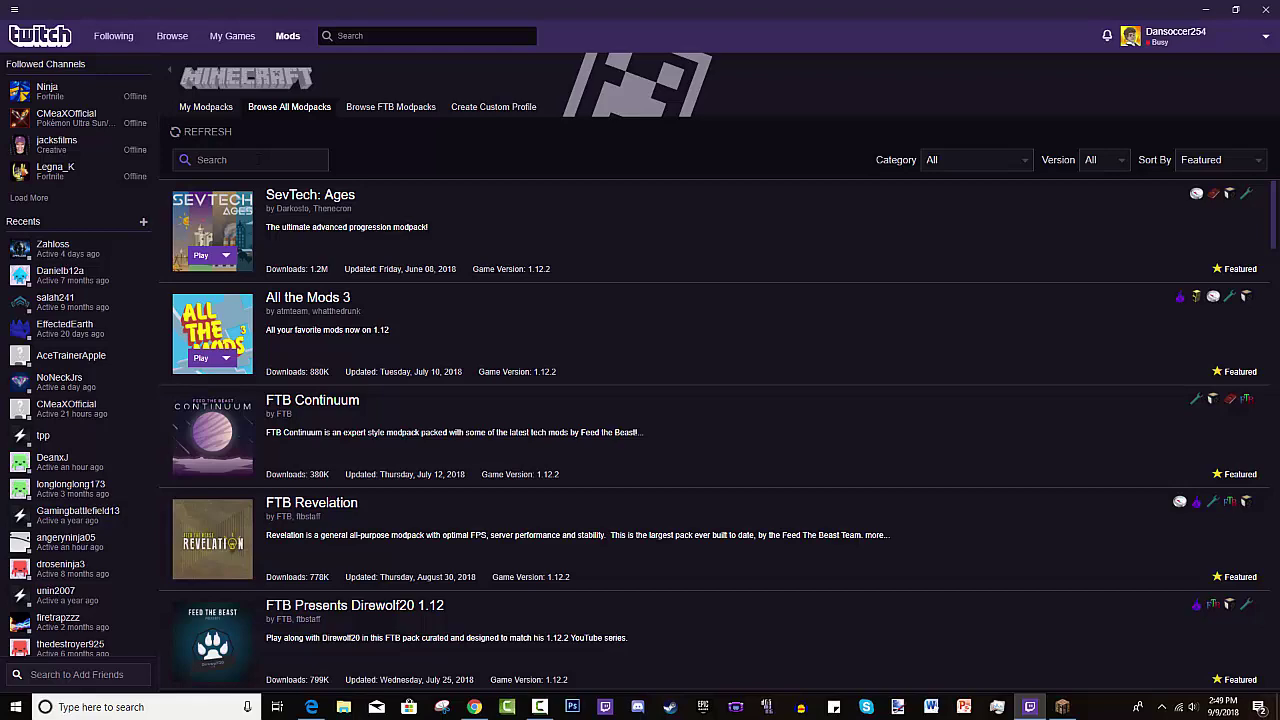
text(quest)
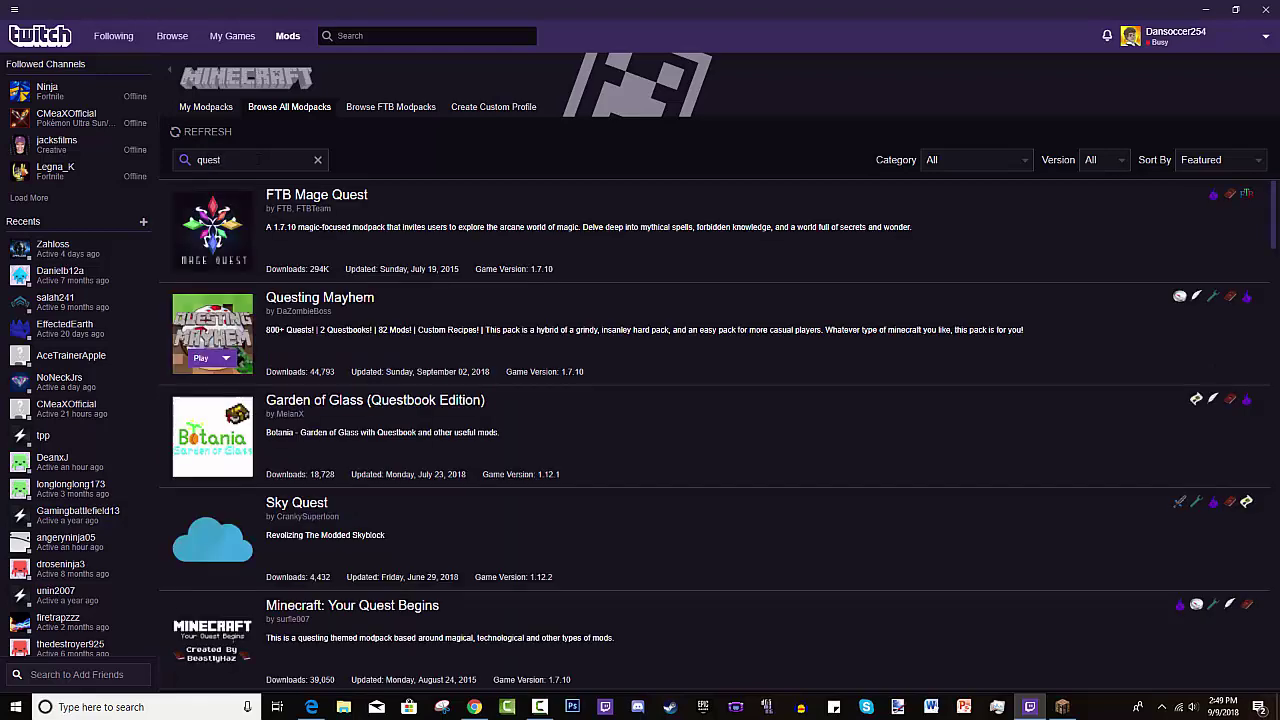
text(ing)
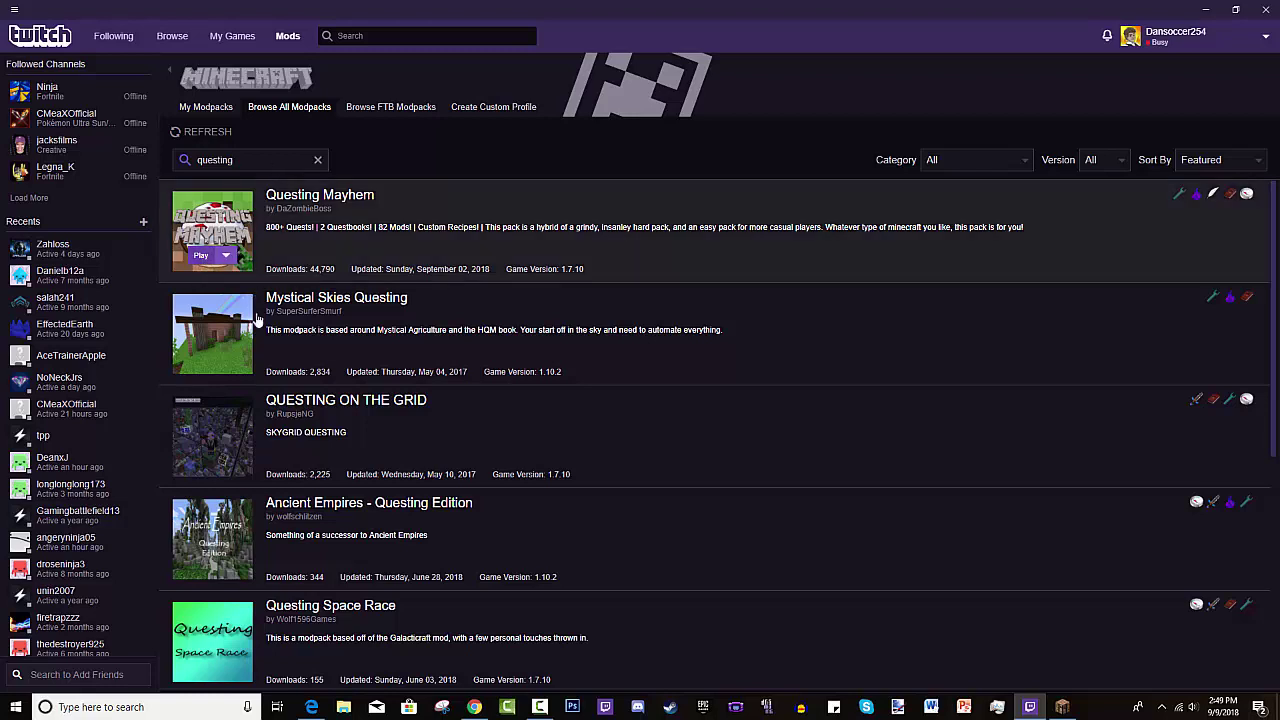
mouse_move(210, 374)
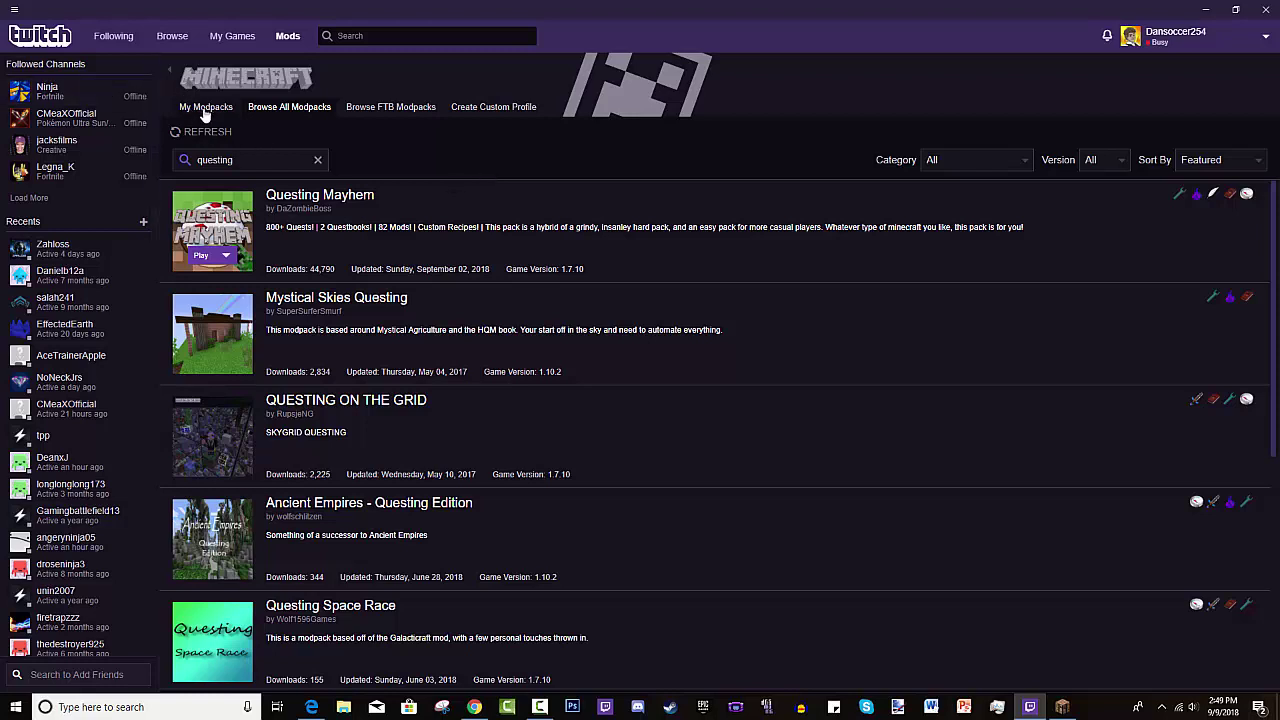
Glance at Browse FTB Modpacks, then return to the 18 installed packs in My Modpacks
click(340, 107)
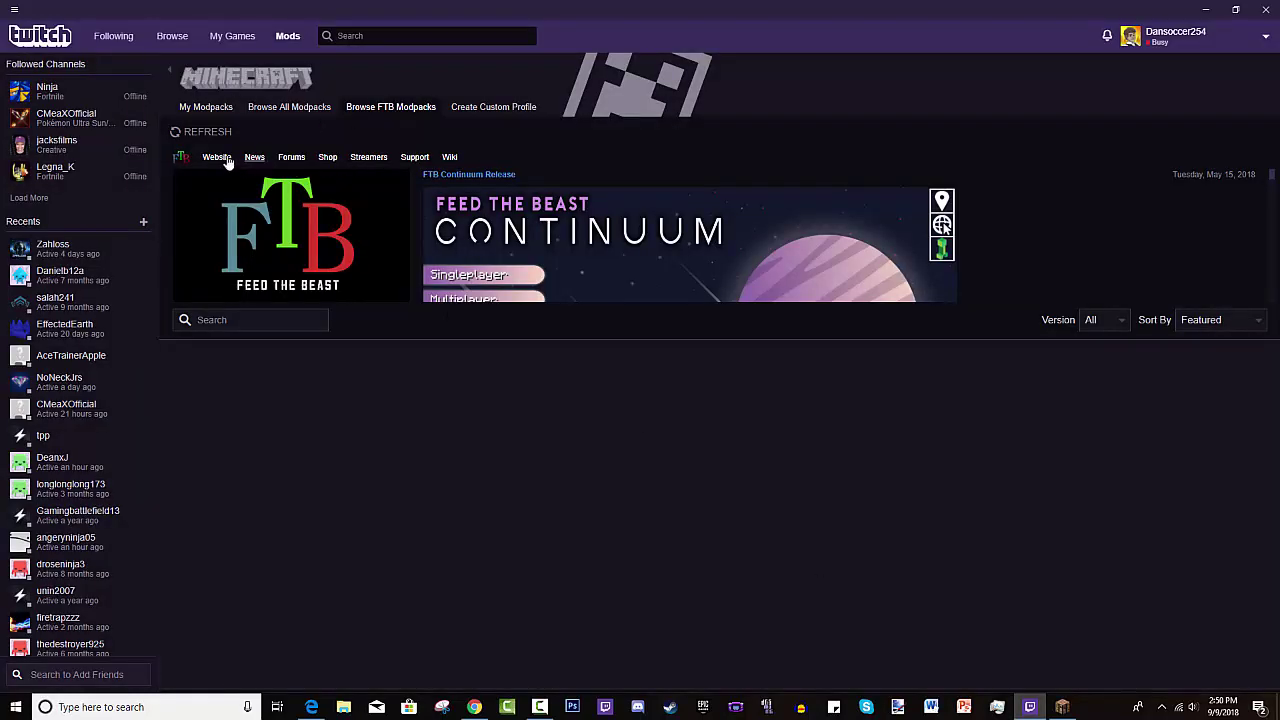
click(207, 108)
click(260, 108)
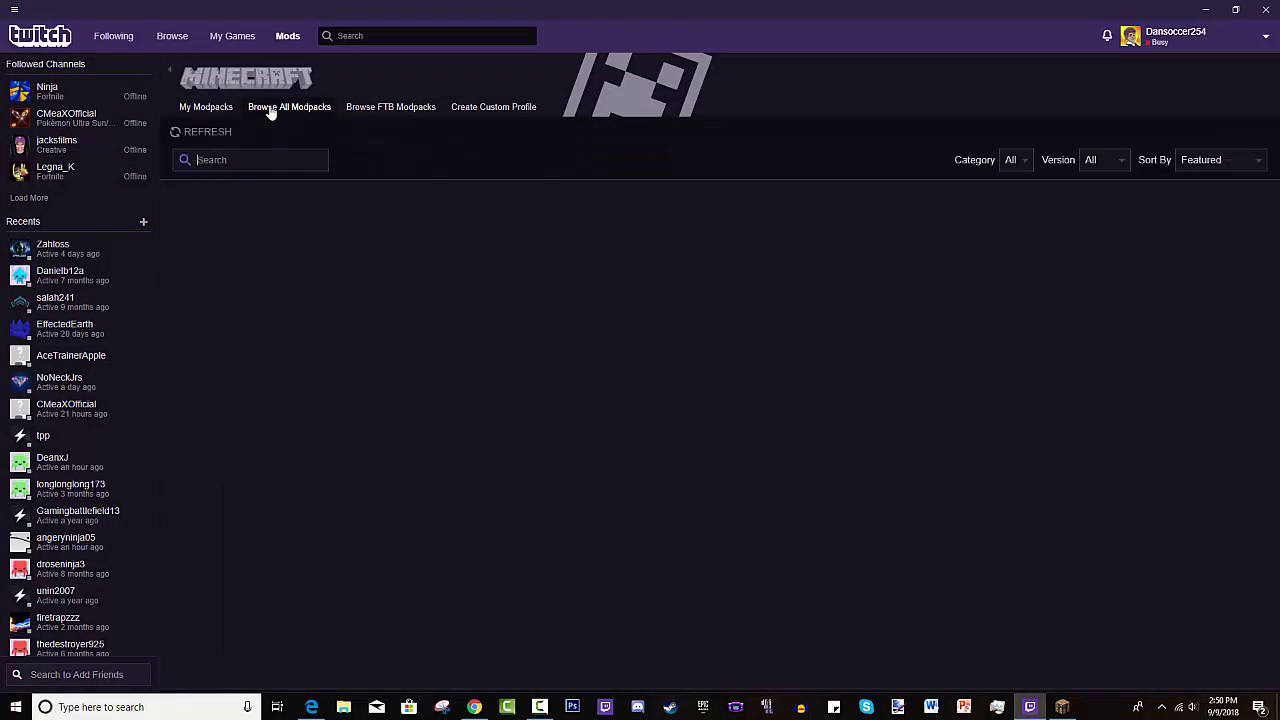
click(220, 110)
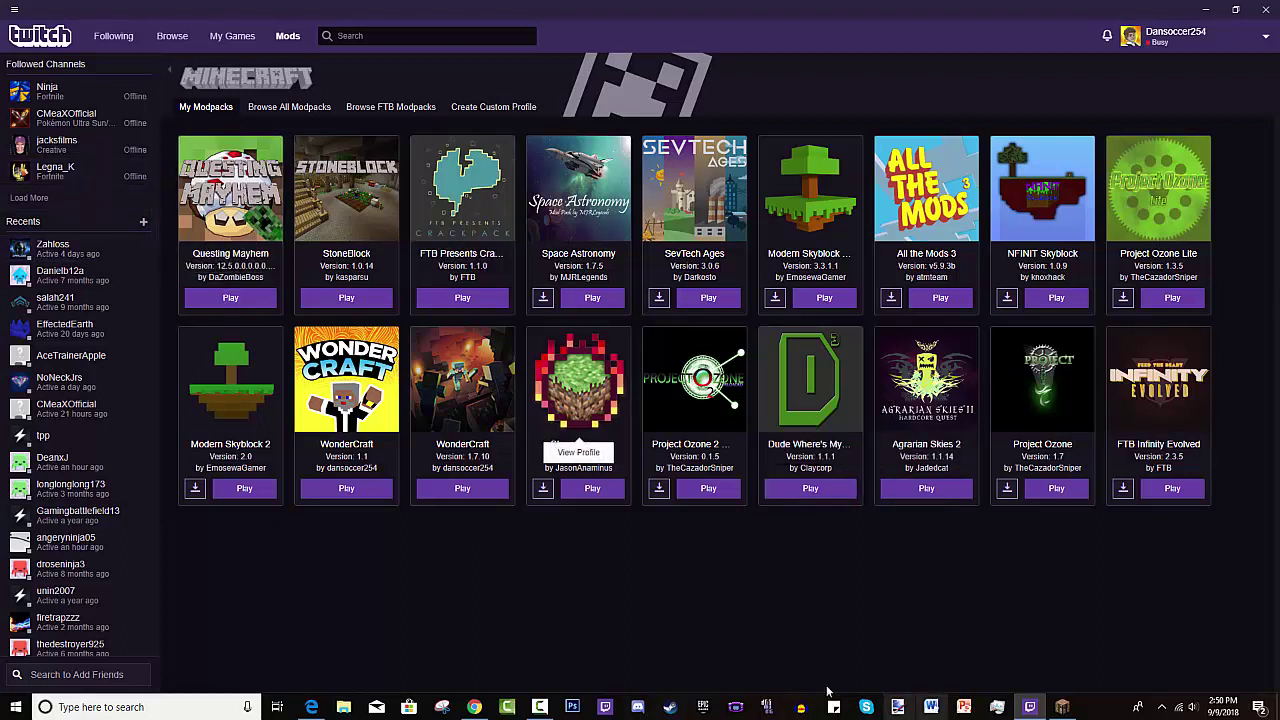
Bring Minecraft forward and choose Back to Game to resume play in the forest world
click(1062, 707)
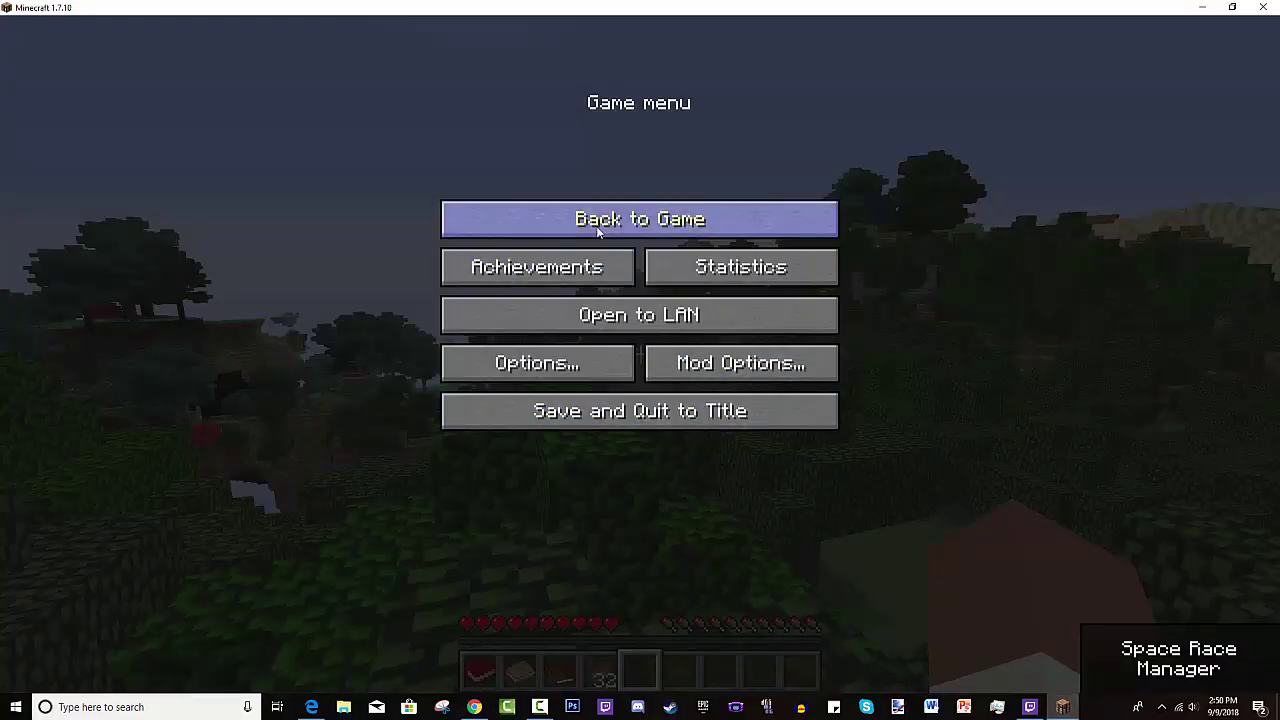
click(596, 226)
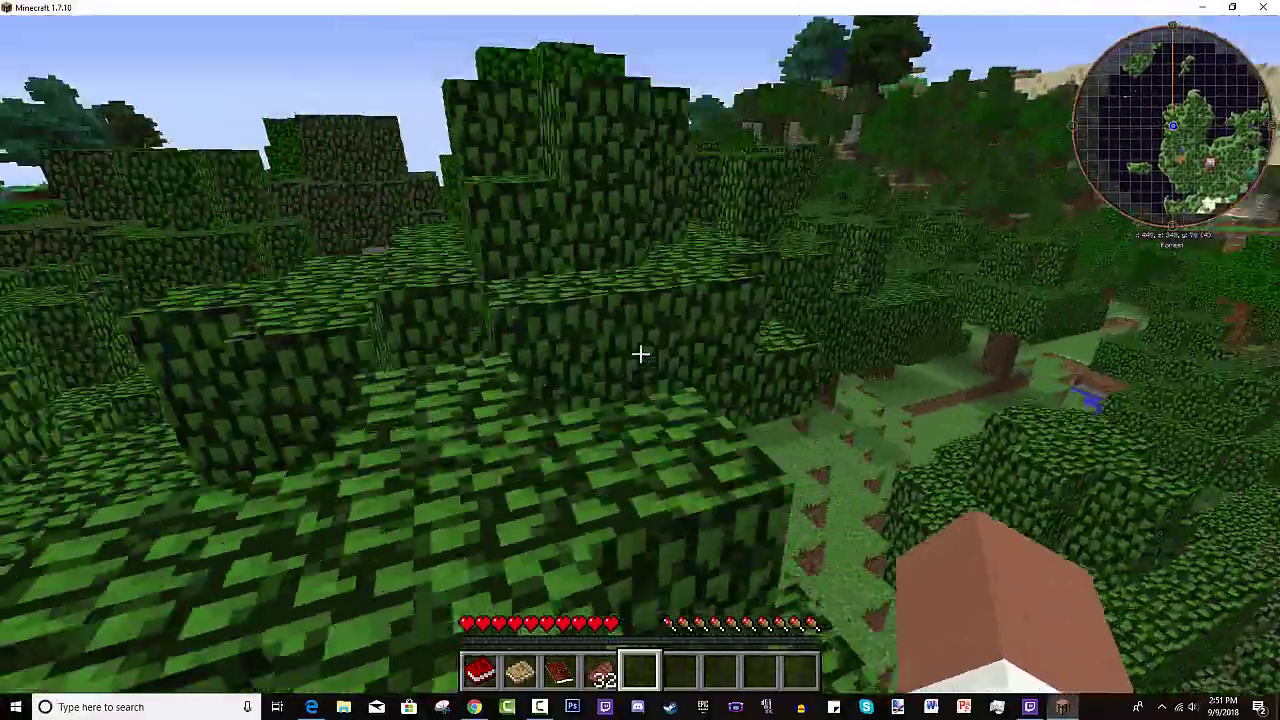
Jump onto the oak canopy, walk across it, then switch to third-person (F5) and hide the HUD (F1)
key(space)
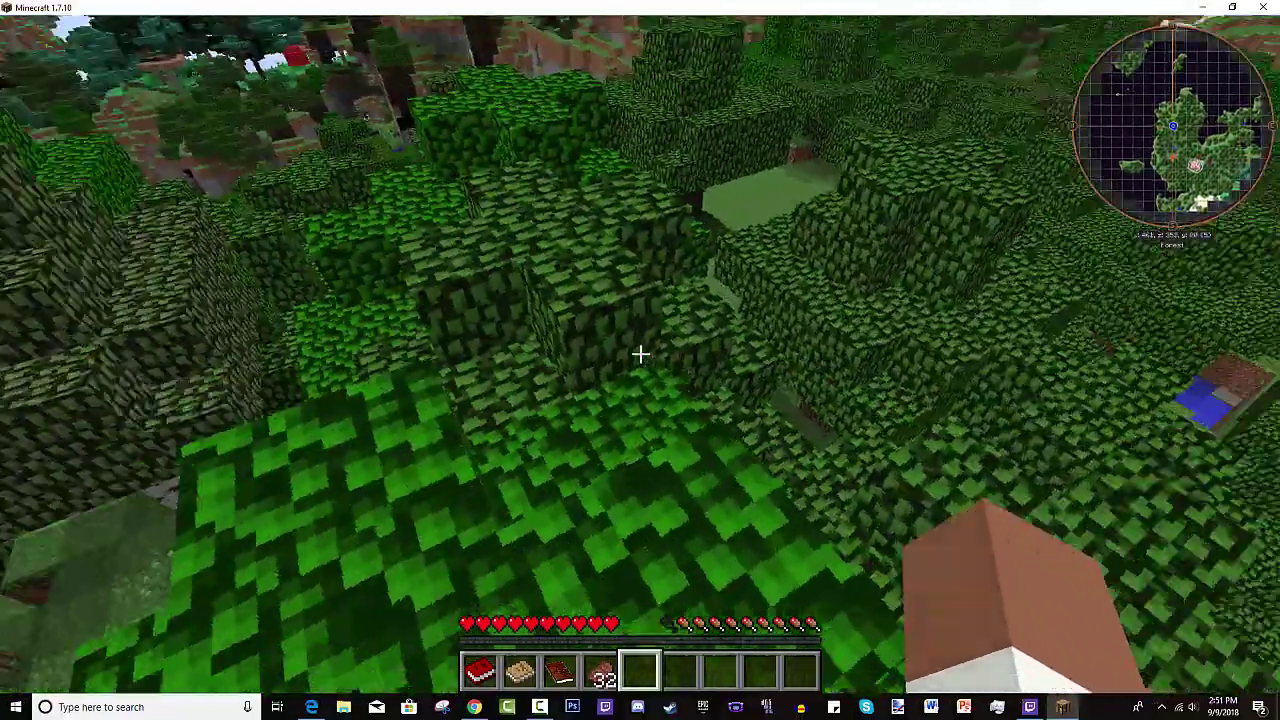
key(w)
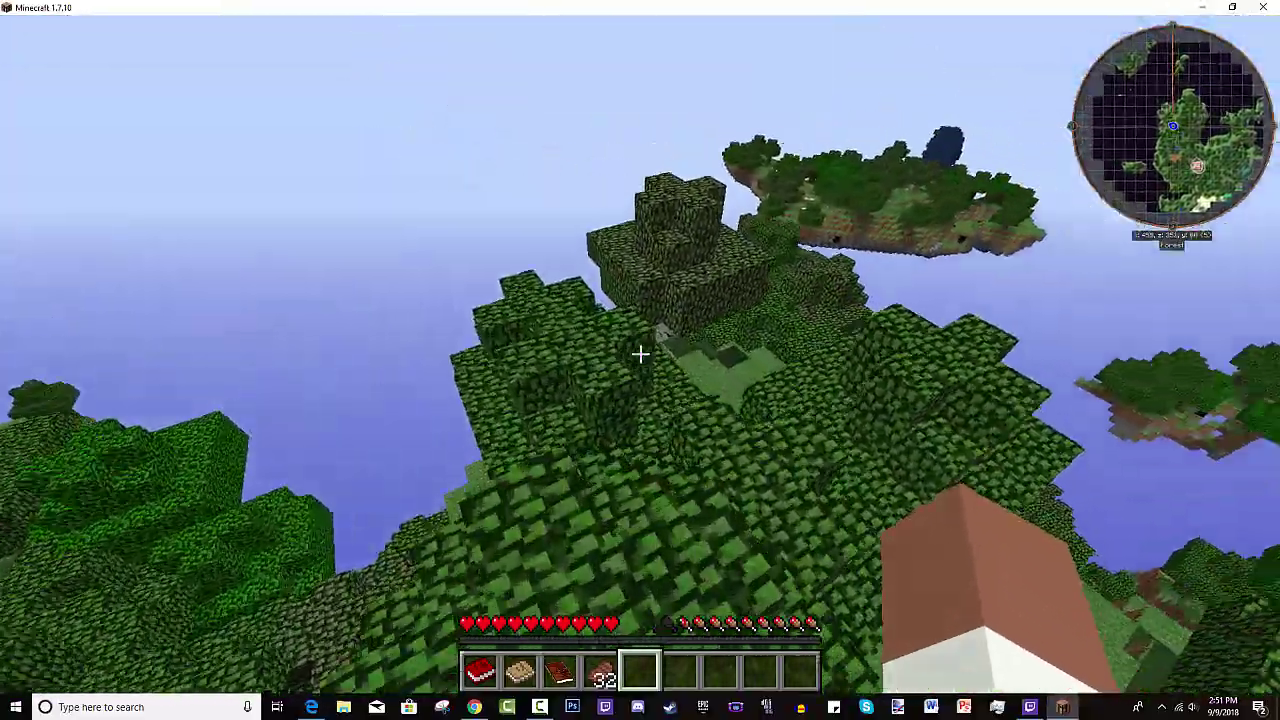
key(w)
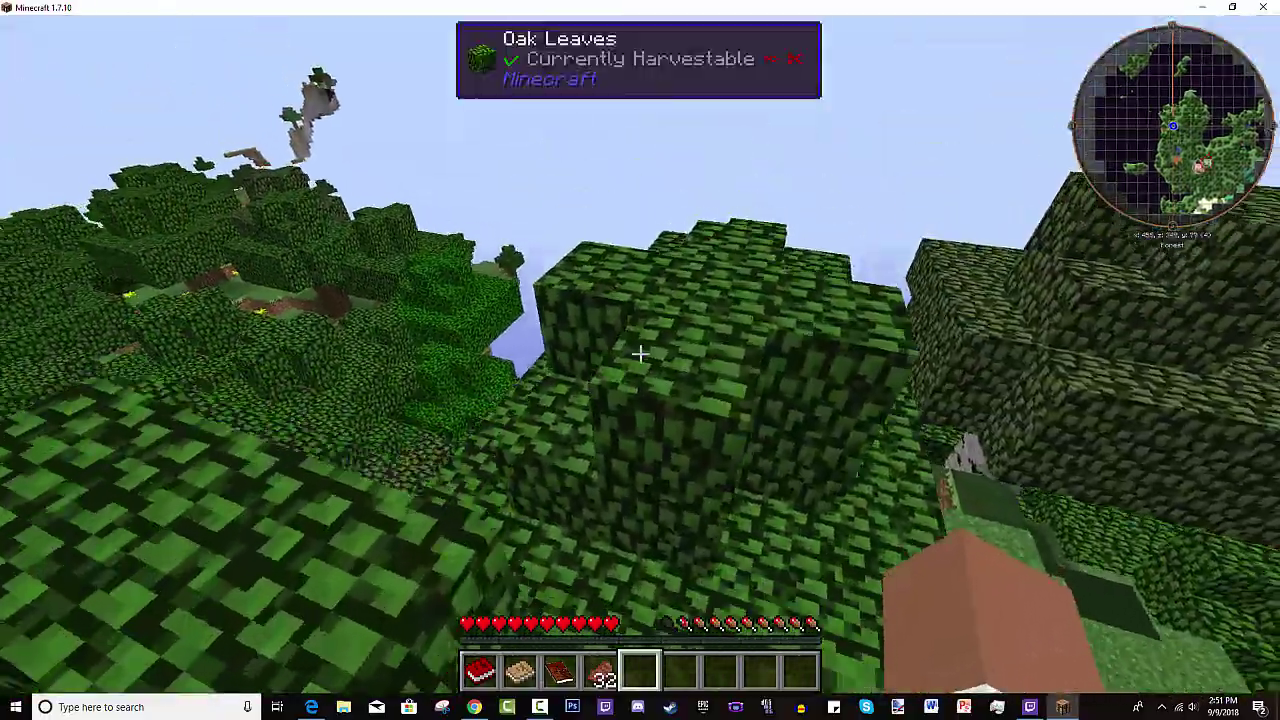
key(w)
key(w)
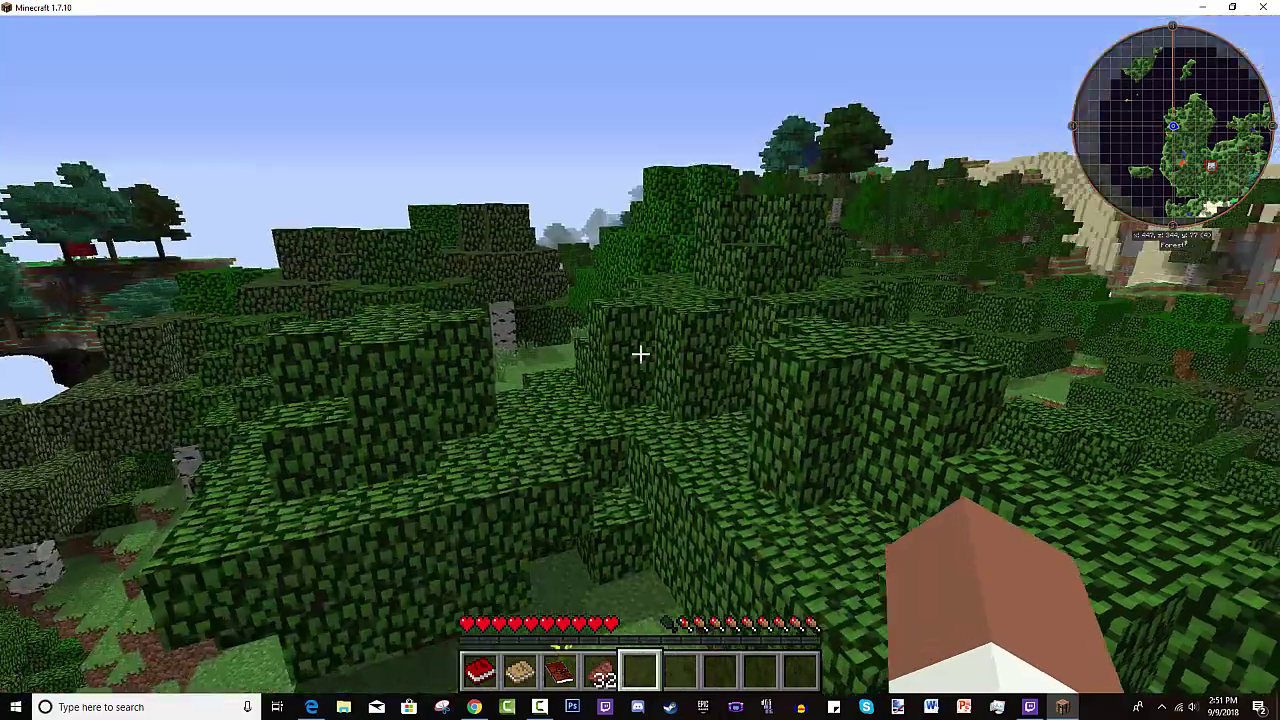
key(F5)
key(F5)
key(F1)
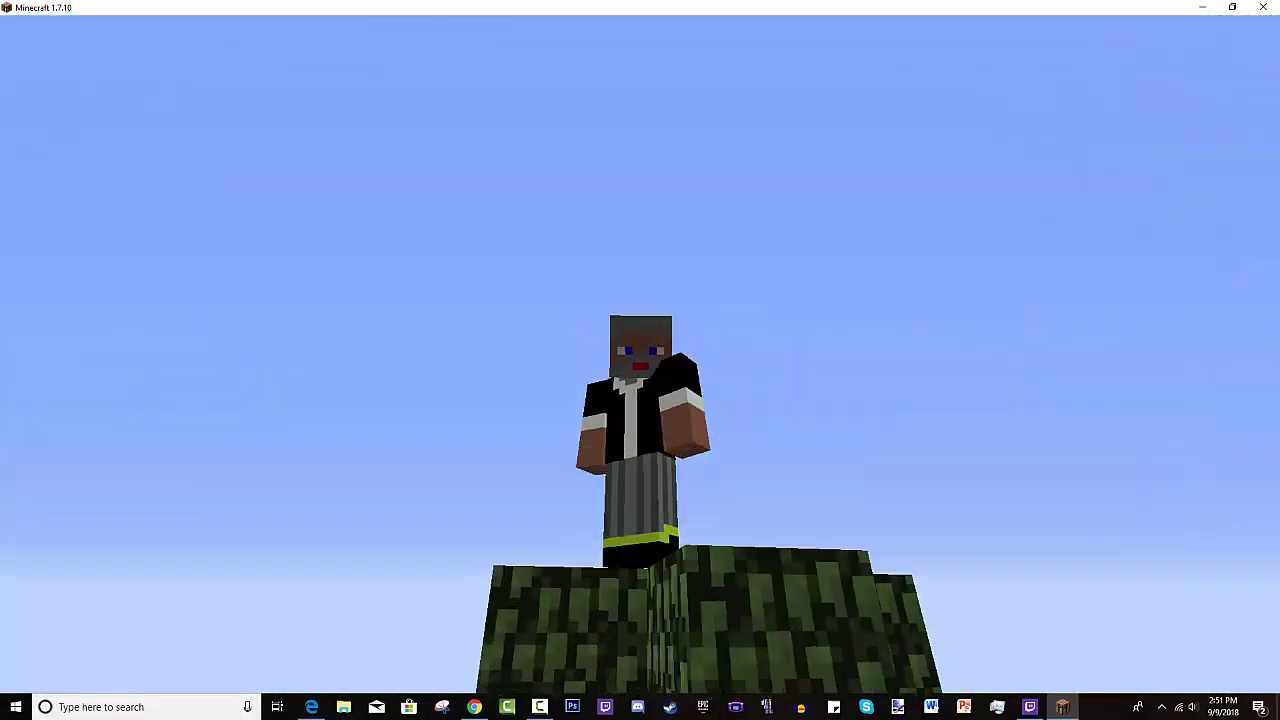
mouse_move(640, 360)
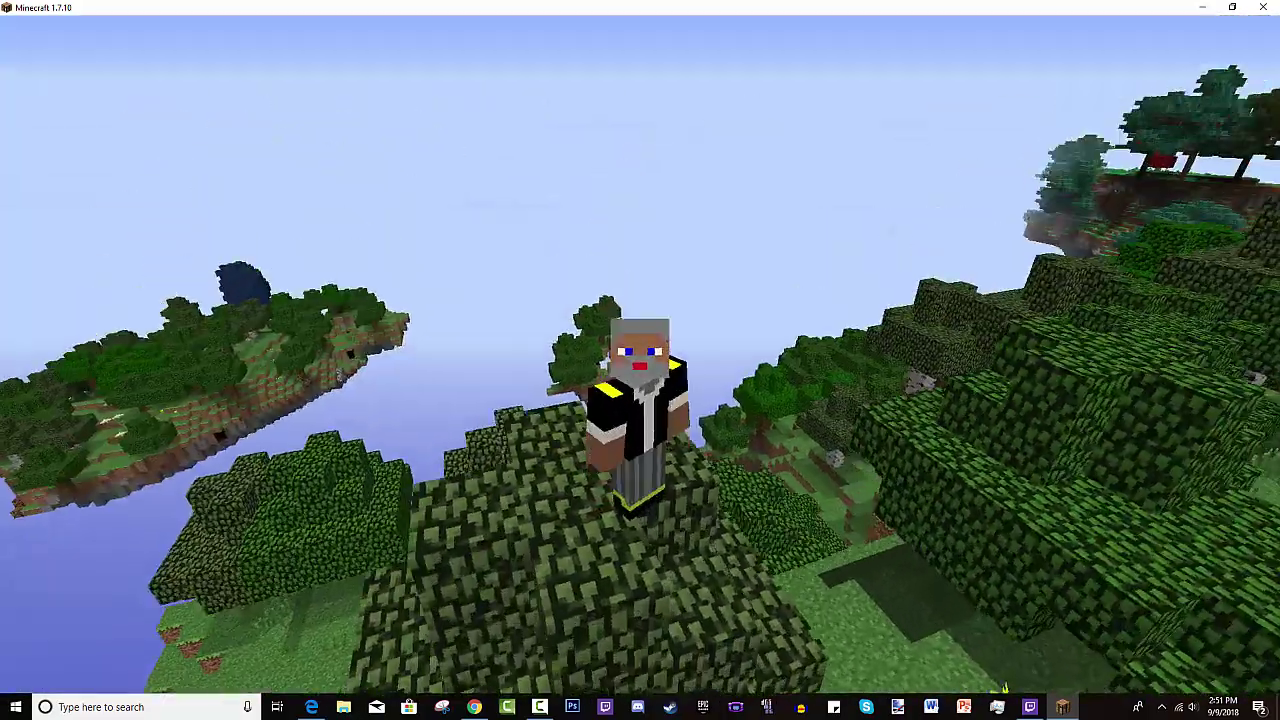